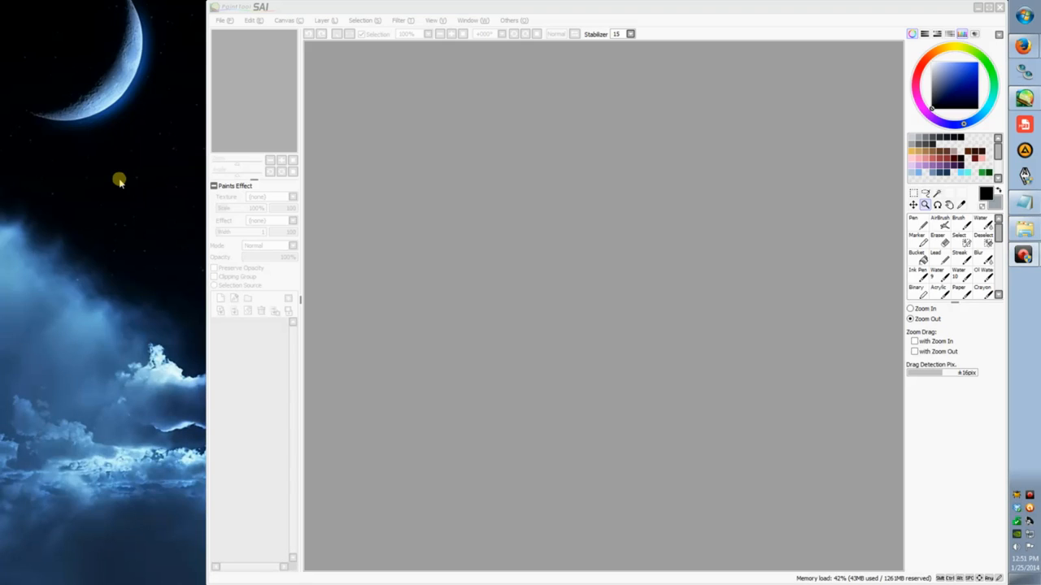
Switch to Firefox and download the Monaku species PSD from the Aywas Pet Genus Guidebook.
{"action": "left_click", "coordinate": [1022, 46]}
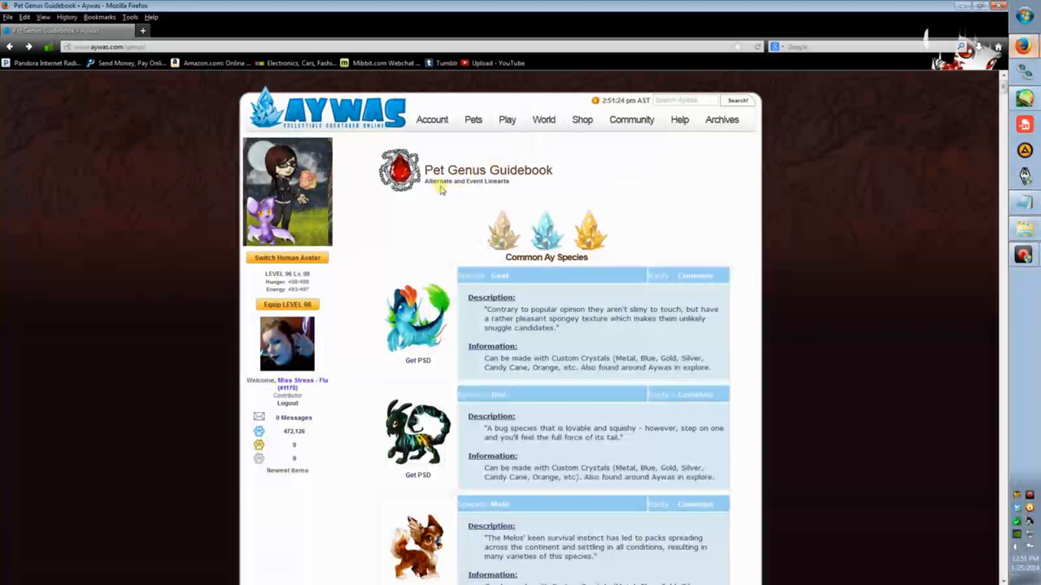
{"action": "mouse_move", "coordinate": [638, 120]}
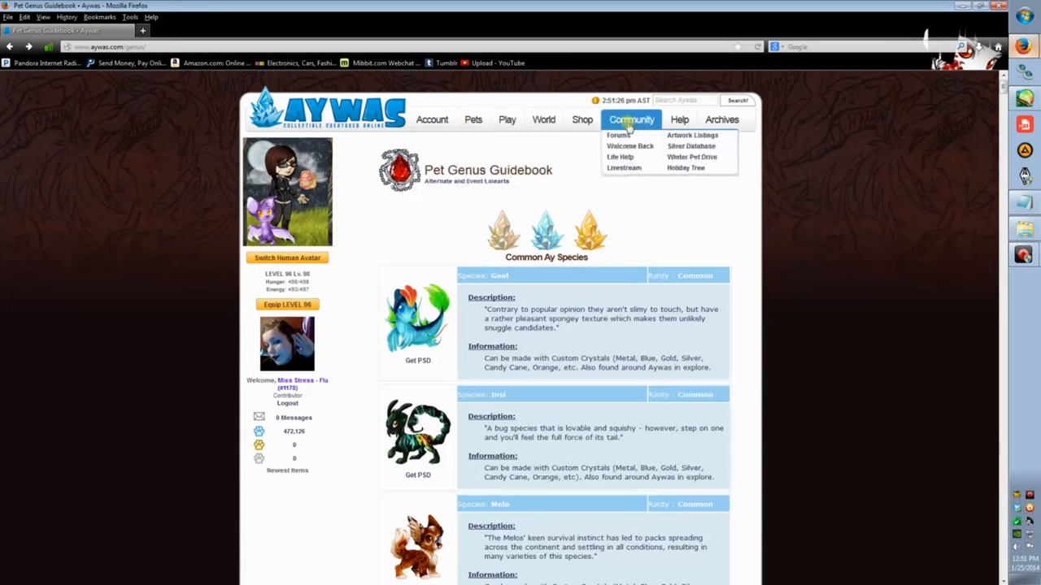
{"action": "mouse_move", "coordinate": [678, 123]}
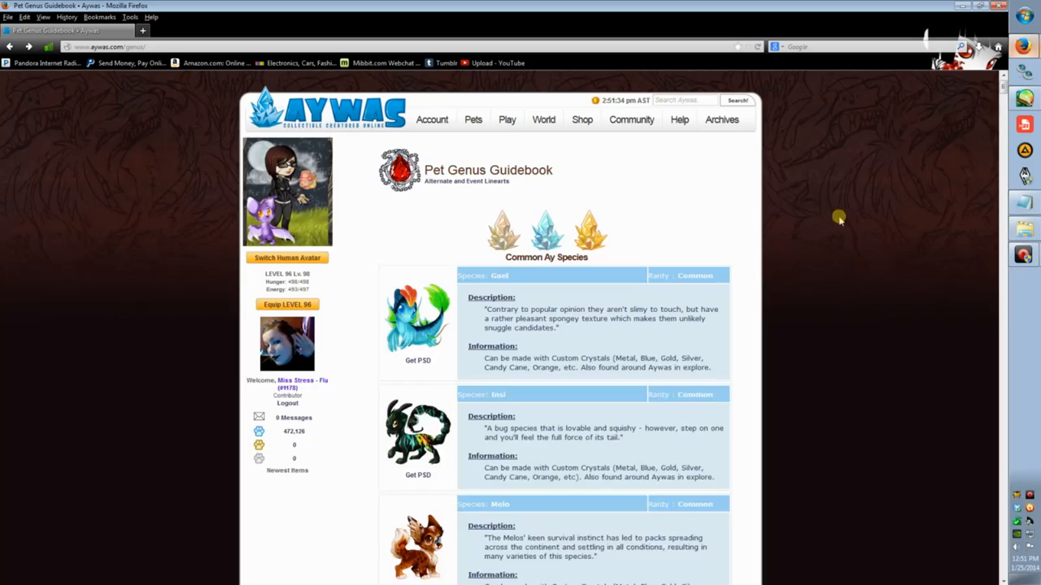
{"action": "scroll", "coordinate": [813, 208], "scroll_direction": "down", "scroll_amount": 15}
{"action": "scroll", "coordinate": [844, 231], "scroll_direction": "down", "scroll_amount": 20}
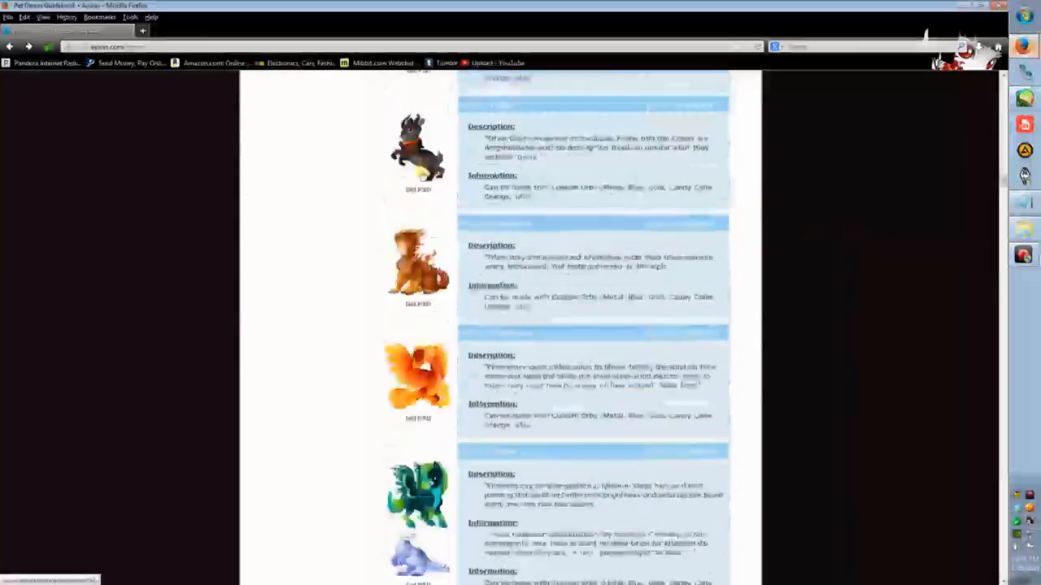
{"action": "scroll", "coordinate": [511, 257], "scroll_direction": "down", "scroll_amount": 20}
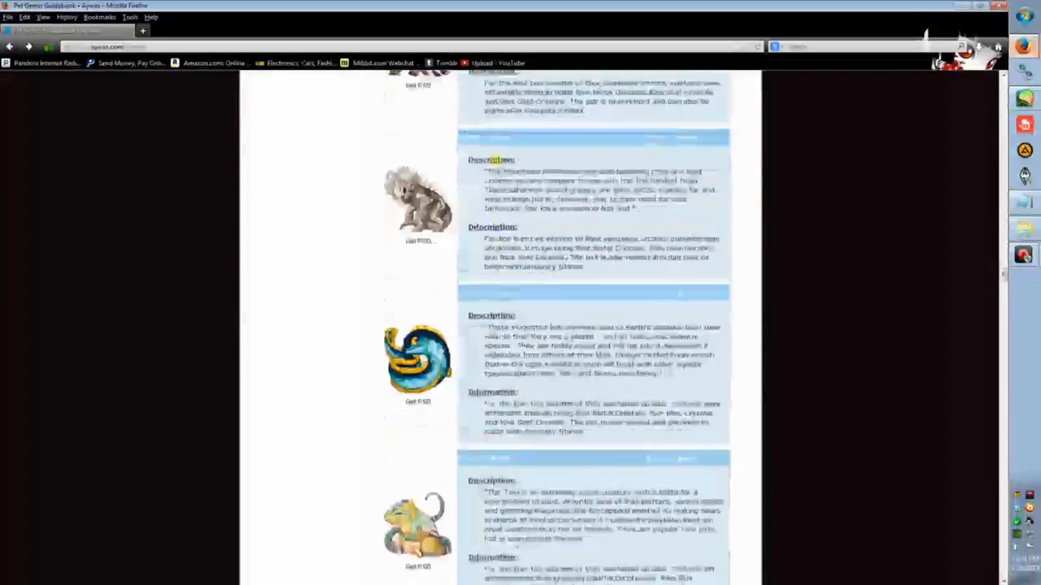
{"action": "scroll", "coordinate": [500, 216], "scroll_direction": "down", "scroll_amount": 10}
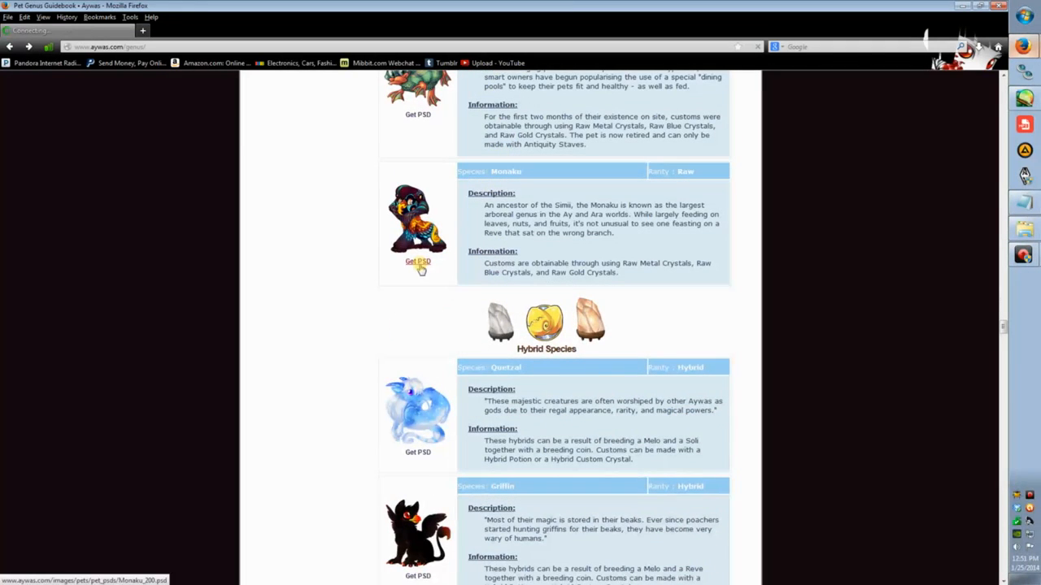
{"action": "left_click", "coordinate": [422, 265]}
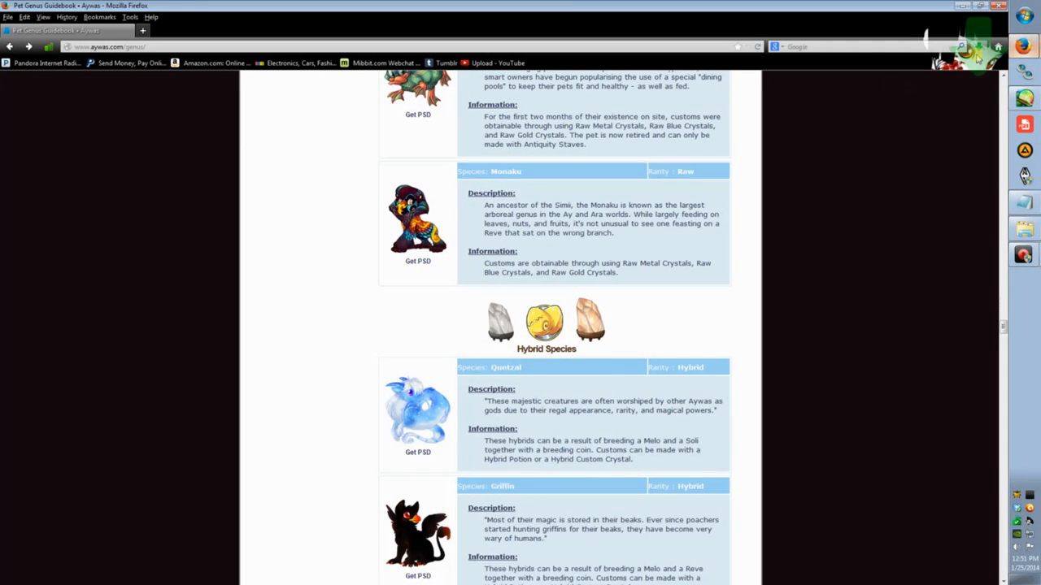
Open the downloaded Monaku_200(1).psd in PaintTool SAI.
{"action": "key", "text": "ctrl+shift+y"}
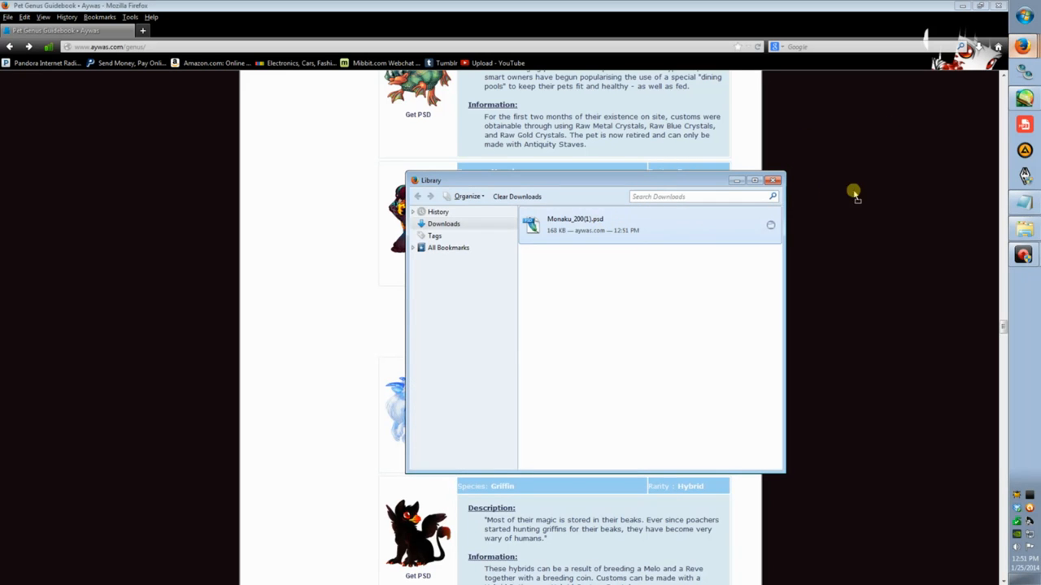
{"action": "left_click", "coordinate": [1025, 98]}
{"action": "left_click_drag", "start_coordinate": [842, 178], "coordinate": [734, 195]}
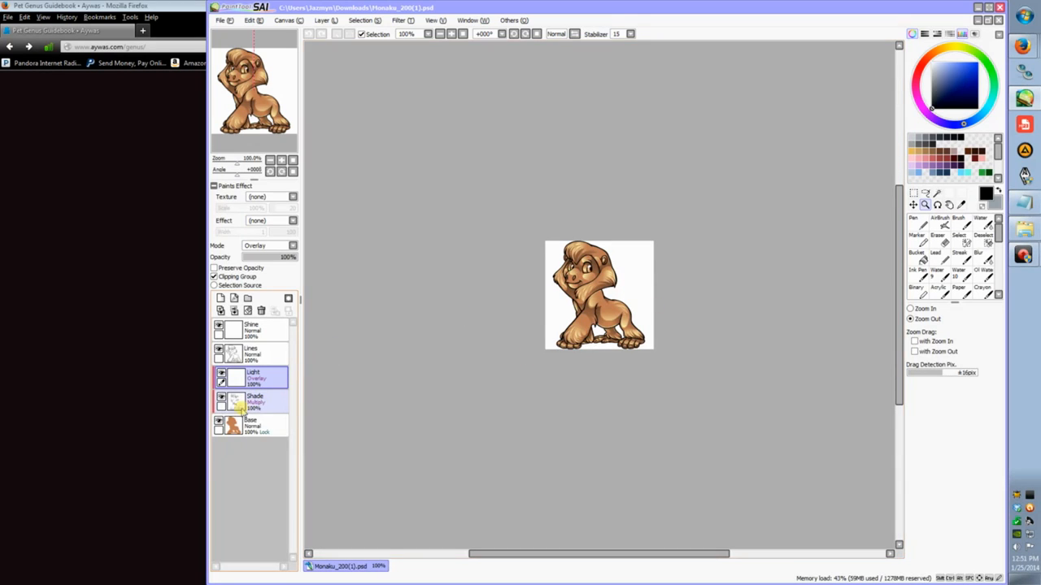
Hide the Light, Shade, Base and Shine layers so that only the Lines layer is shown.
{"action": "left_click", "coordinate": [911, 309]}
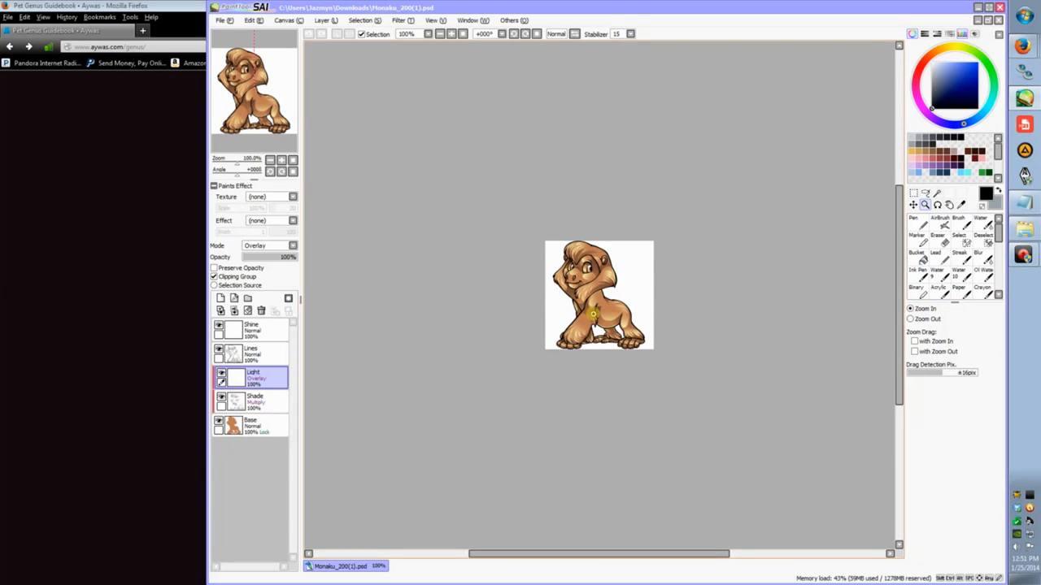
{"action": "left_click", "coordinate": [598, 345]}
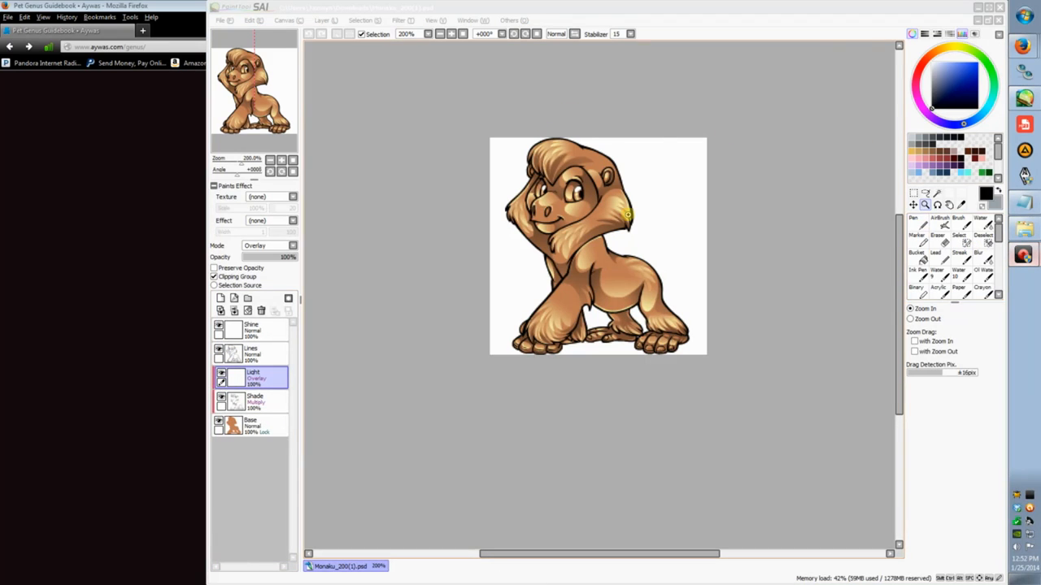
{"action": "left_click", "coordinate": [817, 32]}
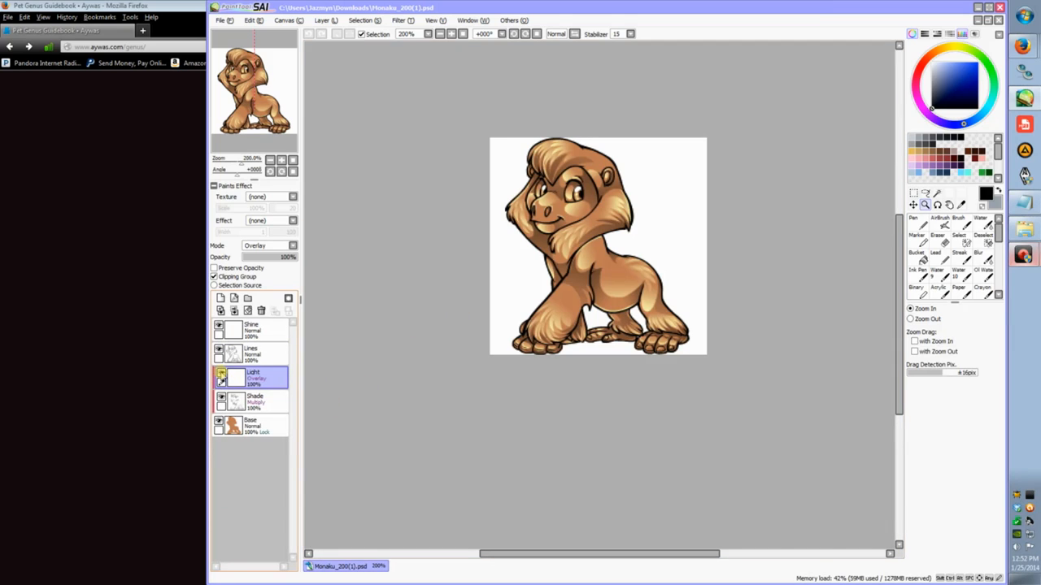
{"action": "left_click", "coordinate": [220, 376]}
{"action": "left_click", "coordinate": [219, 398]}
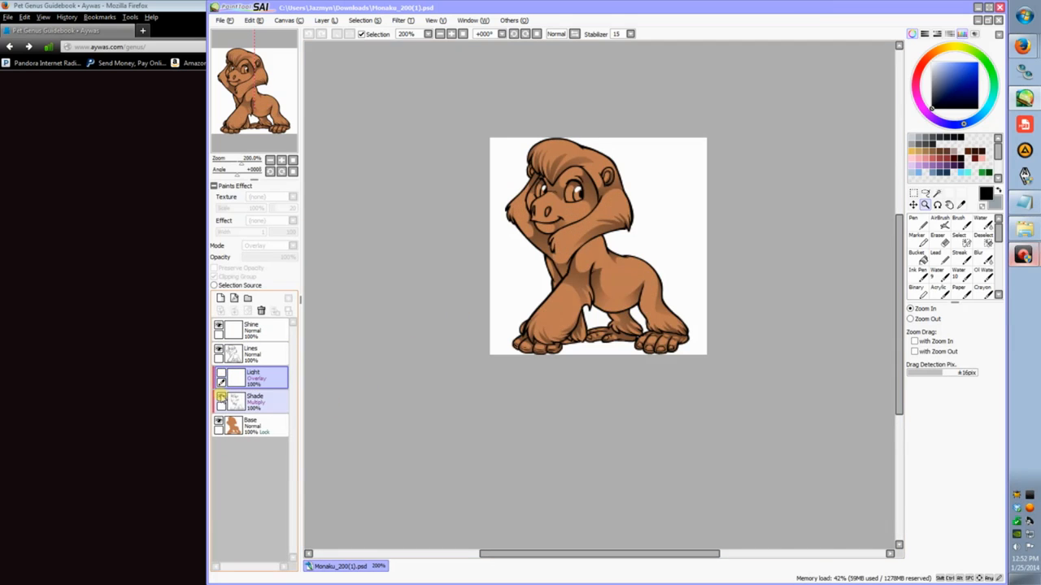
{"action": "left_click", "coordinate": [219, 422]}
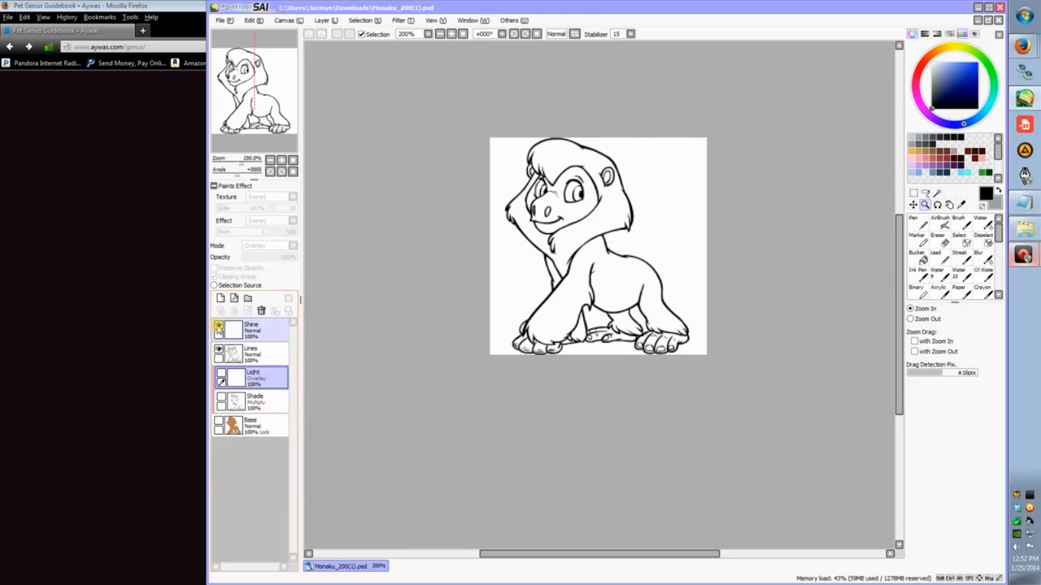
{"action": "left_click", "coordinate": [219, 423]}
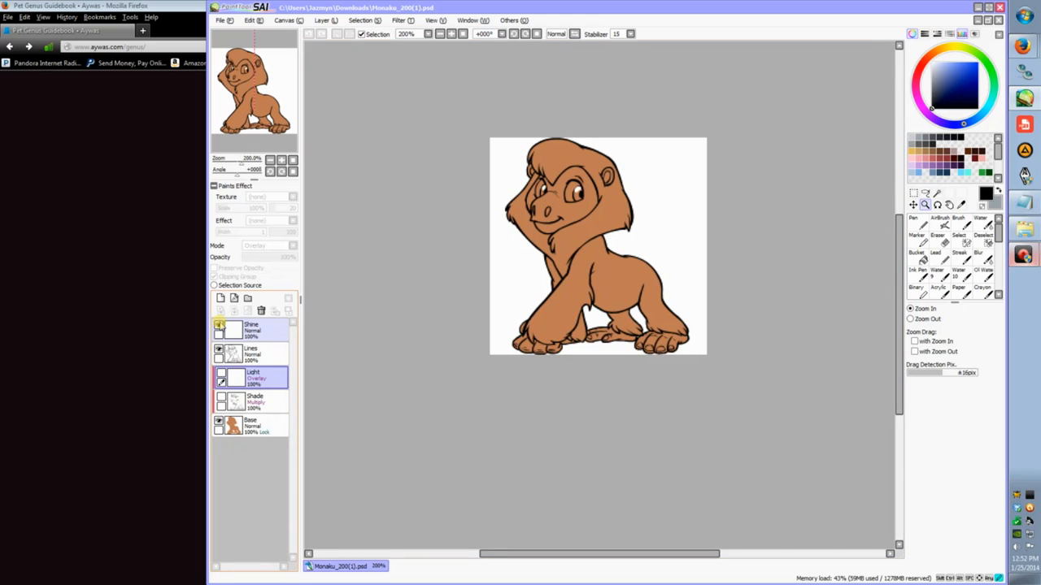
{"action": "left_click", "coordinate": [219, 326]}
{"action": "left_click", "coordinate": [218, 423]}
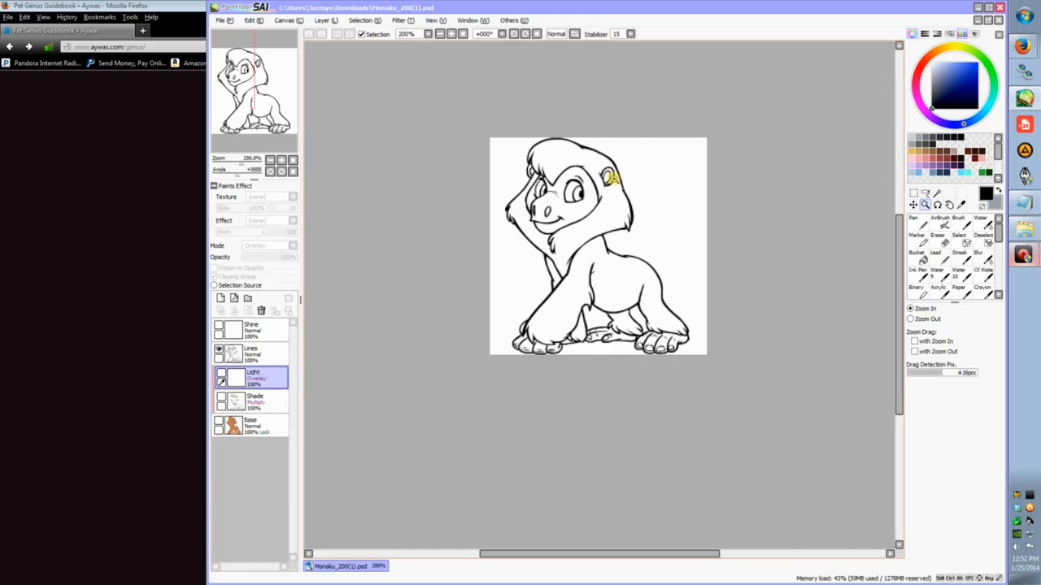
Turn on Preserve Opacity for the Lines layer.
{"action": "left_click", "coordinate": [587, 183]}
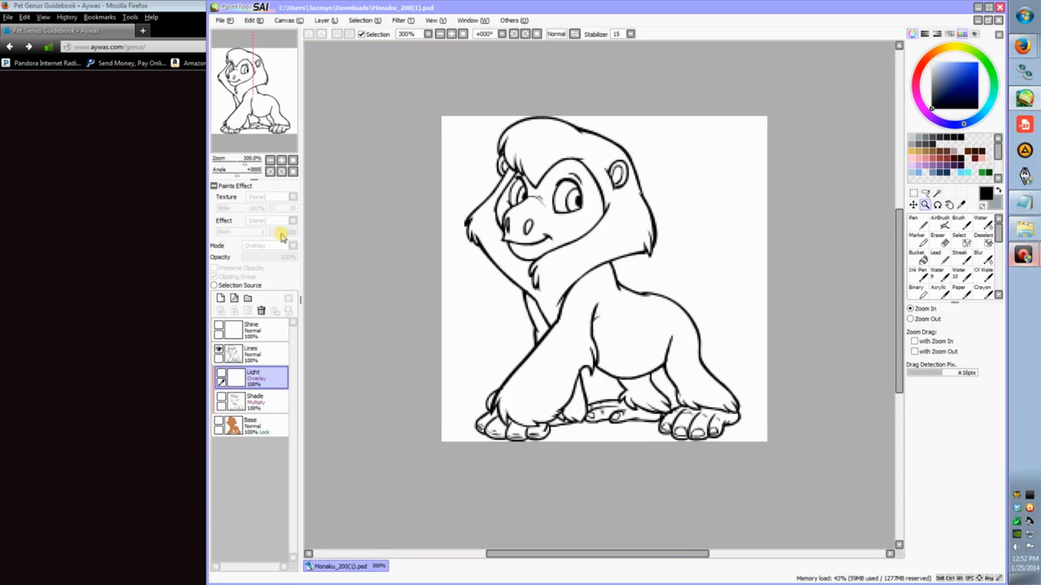
{"action": "left_click", "coordinate": [263, 358]}
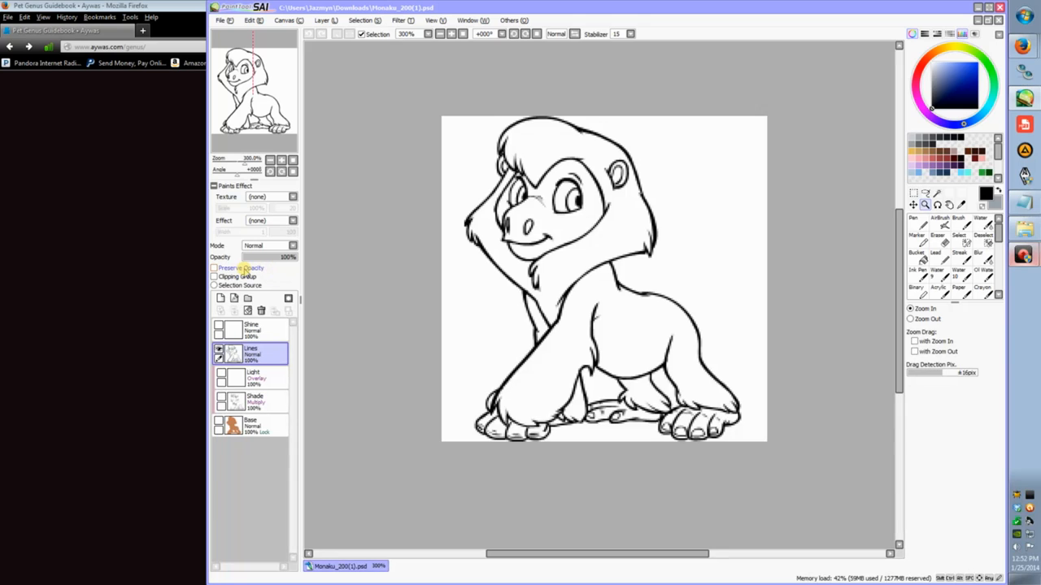
{"action": "left_click", "coordinate": [215, 268]}
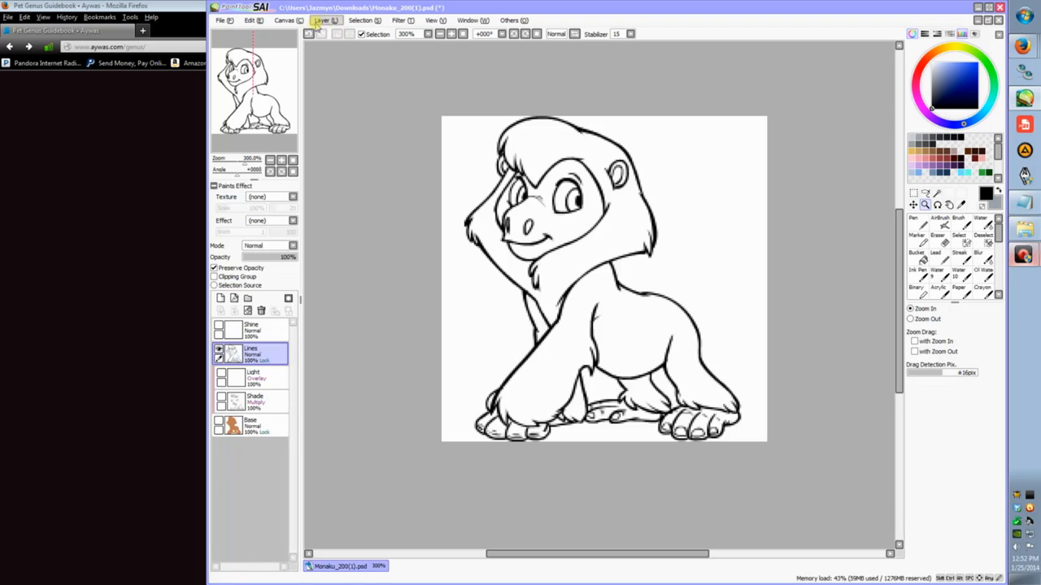
Save a copy of the canvas to the Desktop as the Photoshop PSD file "Monaku thing".
{"action": "left_click", "coordinate": [227, 20]}
{"action": "left_click", "coordinate": [244, 98]}
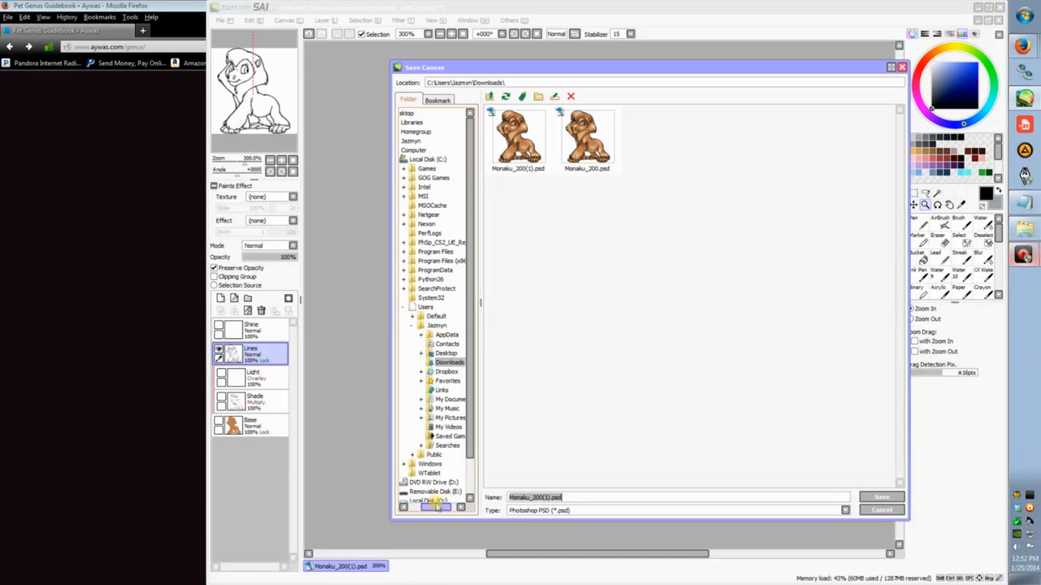
{"action": "left_click_drag", "start_coordinate": [439, 507], "coordinate": [406, 508]}
{"action": "left_click", "coordinate": [428, 113]}
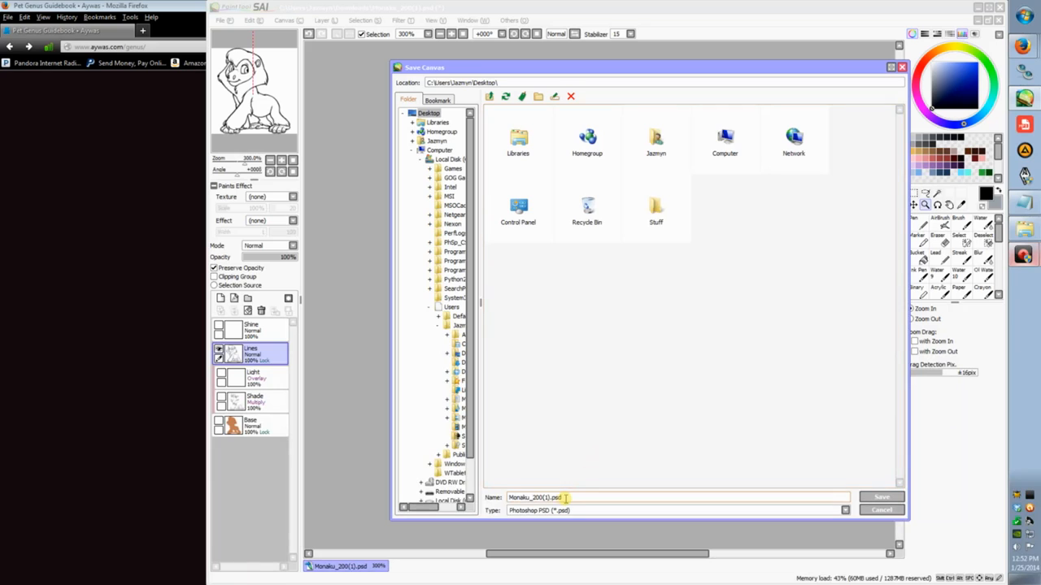
{"action": "type", "text": "Monaku thing"}
{"action": "key", "text": "Return"}
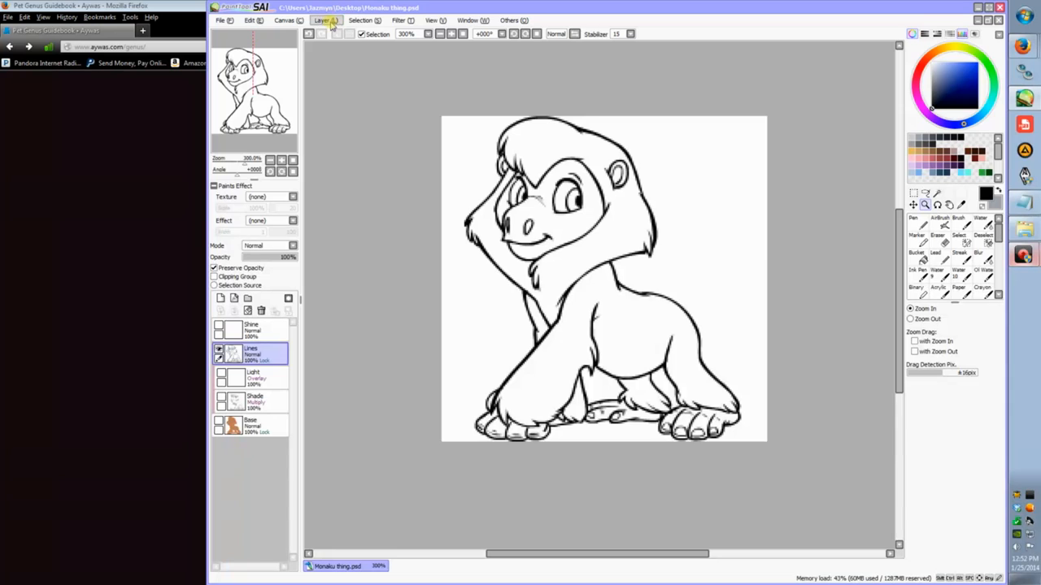
Set the canvas resolution to 144 pixel/inch, keeping the pixel size constrained.
{"action": "left_click", "coordinate": [363, 23]}
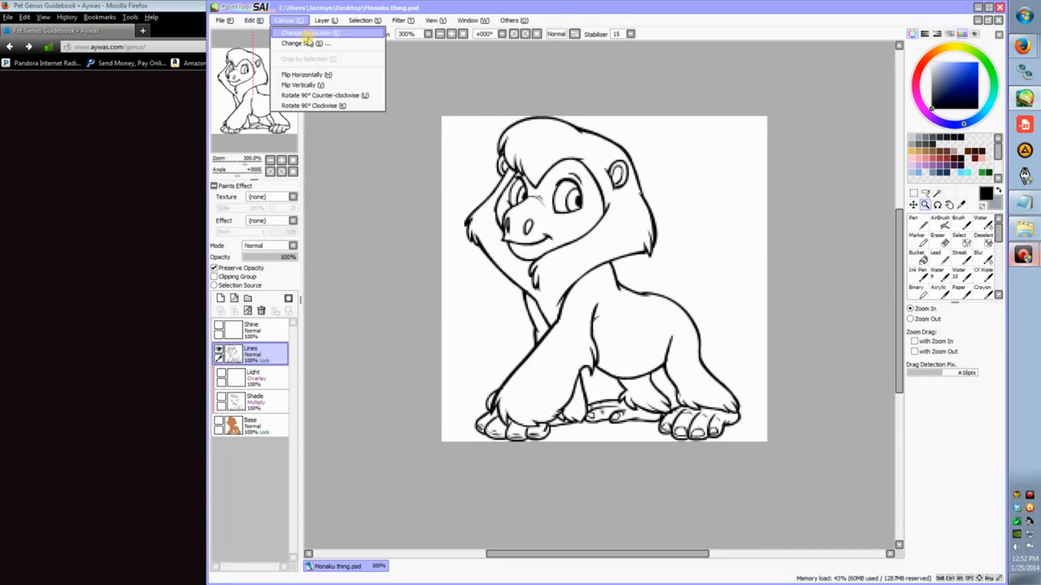
{"action": "left_click", "coordinate": [307, 38]}
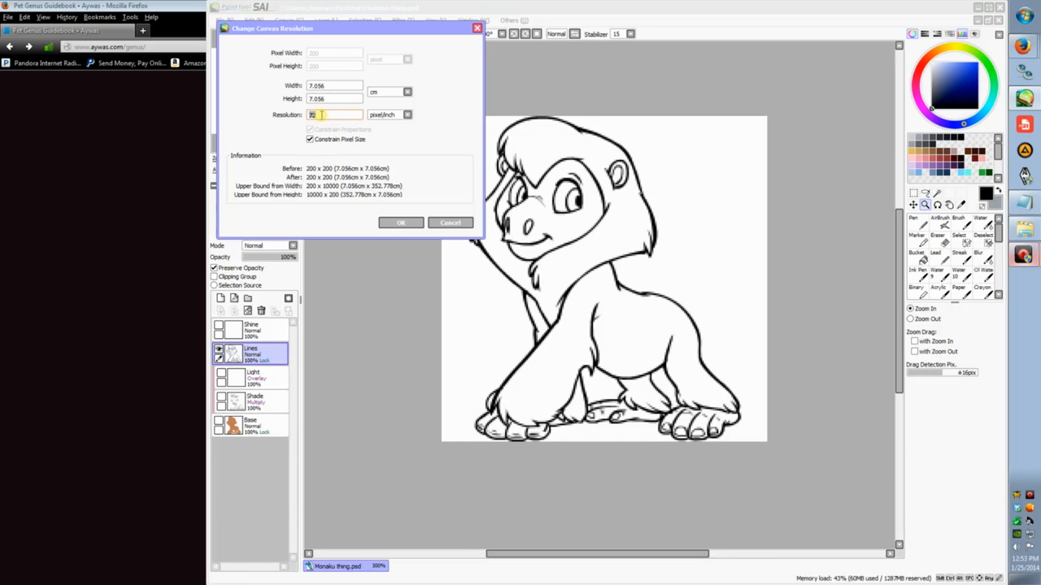
{"action": "type", "text": "144"}
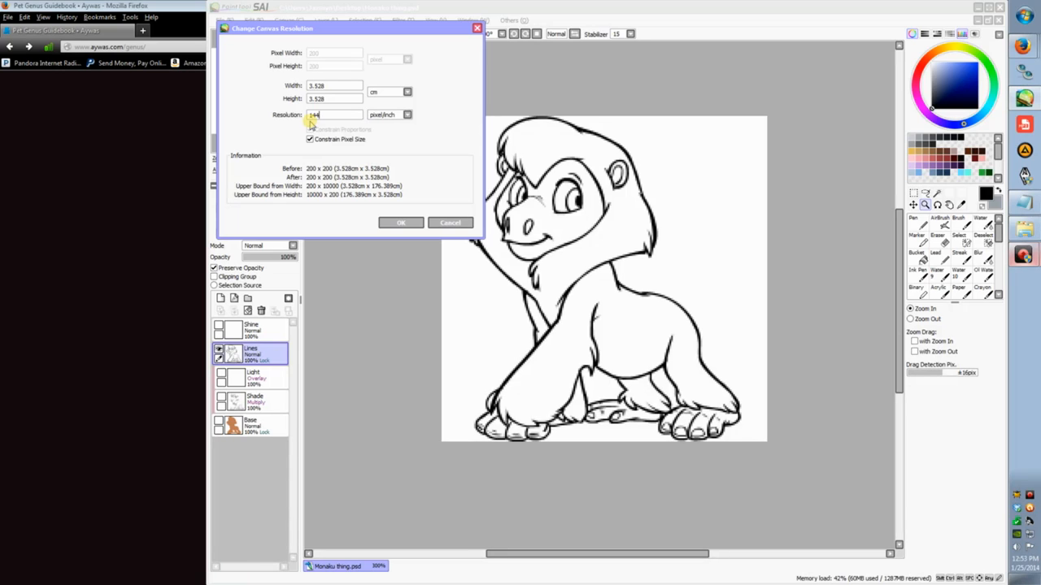
{"action": "key", "text": "Return"}
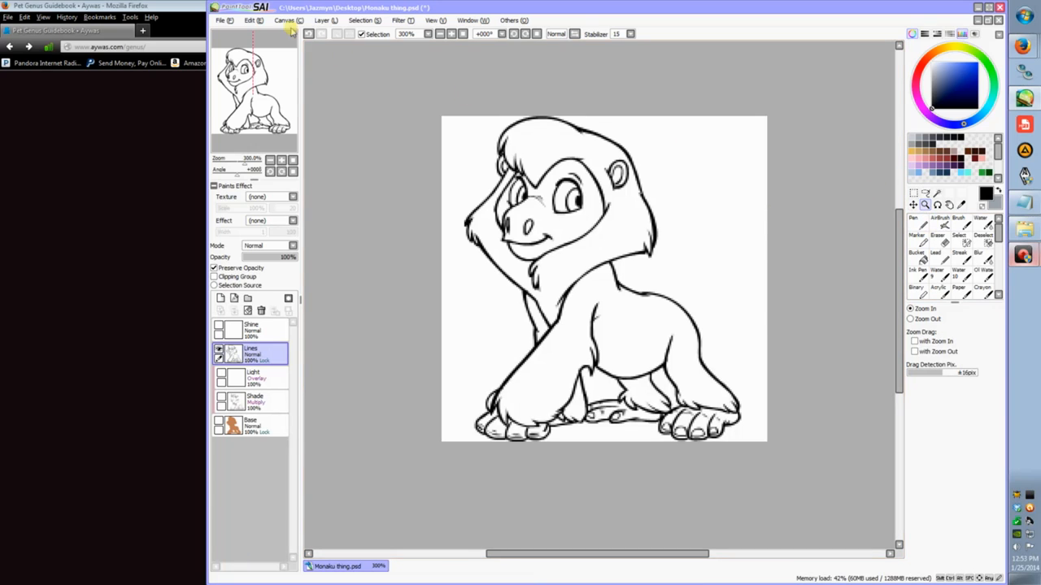
{"action": "left_click", "coordinate": [289, 20]}
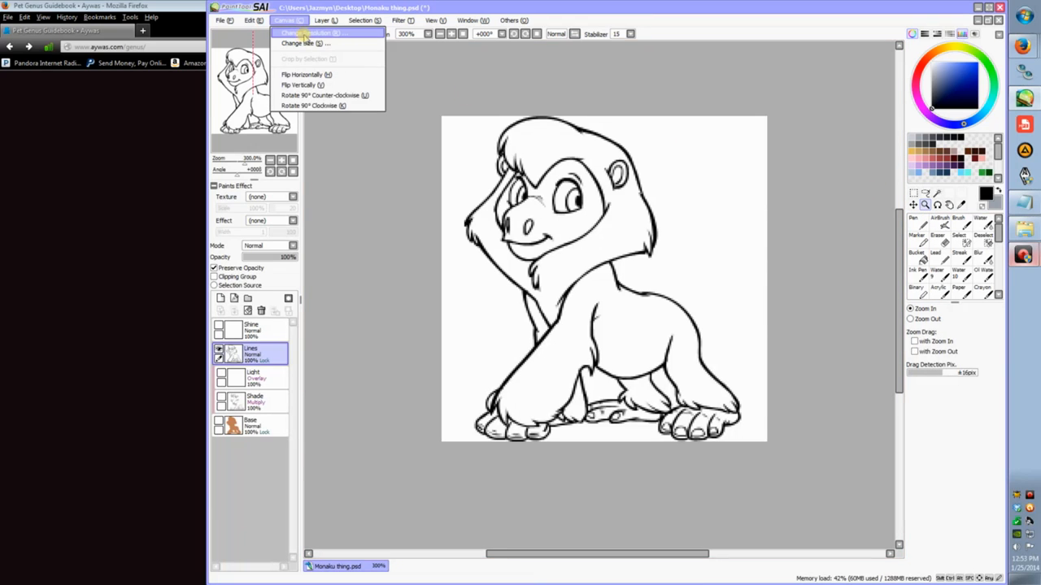
{"action": "left_click", "coordinate": [301, 43]}
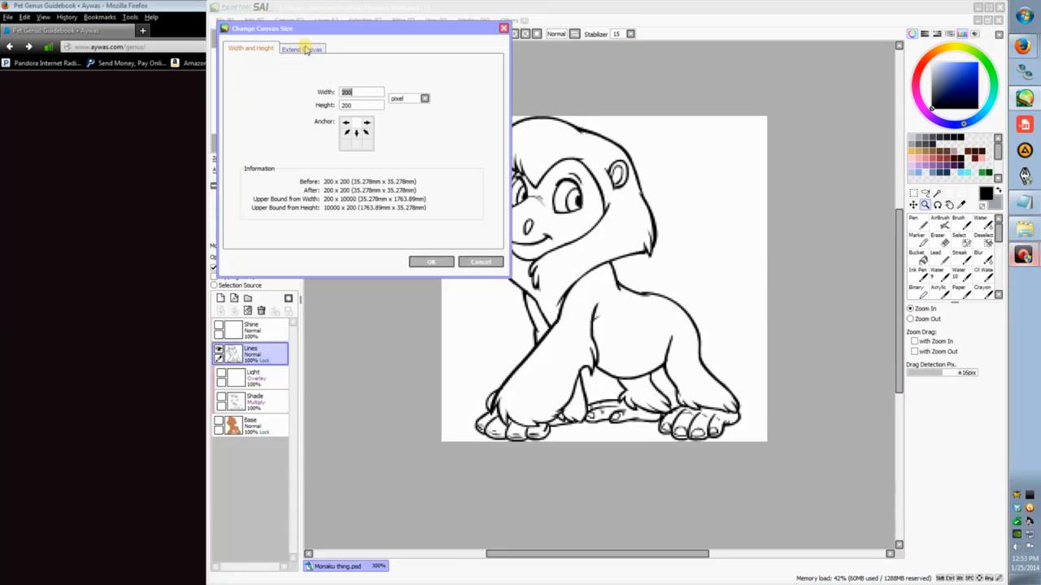
{"action": "left_click", "coordinate": [480, 262]}
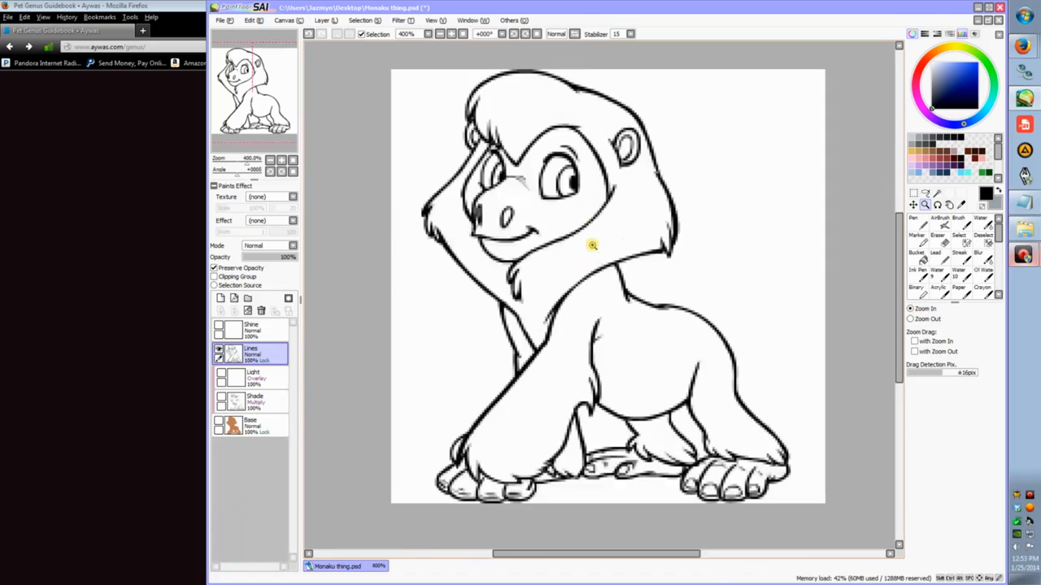
Choose the Pen tool and add a new normal layer directly above the Lines layer.
{"action": "left_click", "coordinate": [592, 245]}
{"action": "key", "text": "n"}
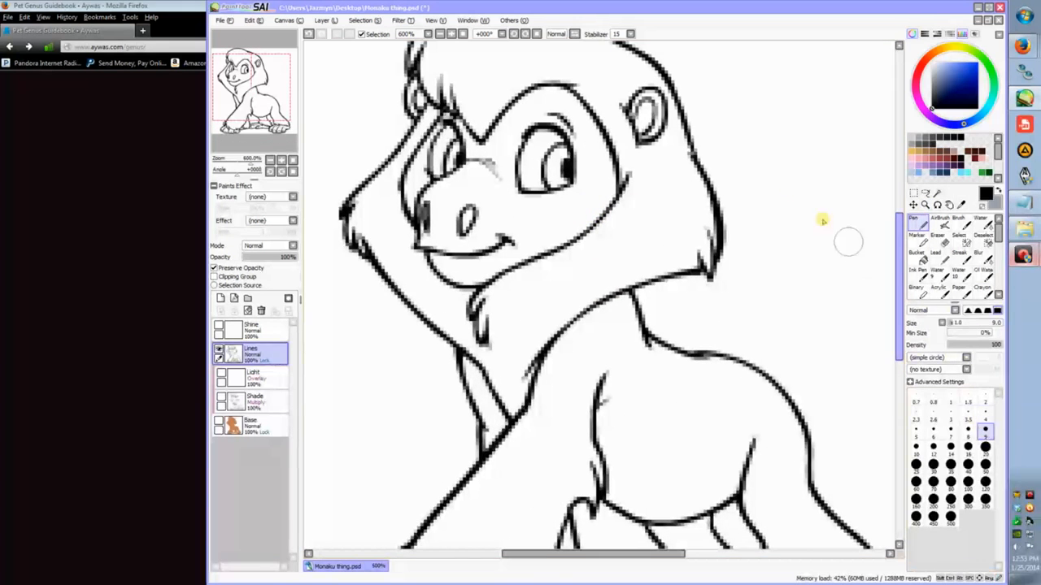
{"action": "left_click", "coordinate": [220, 299]}
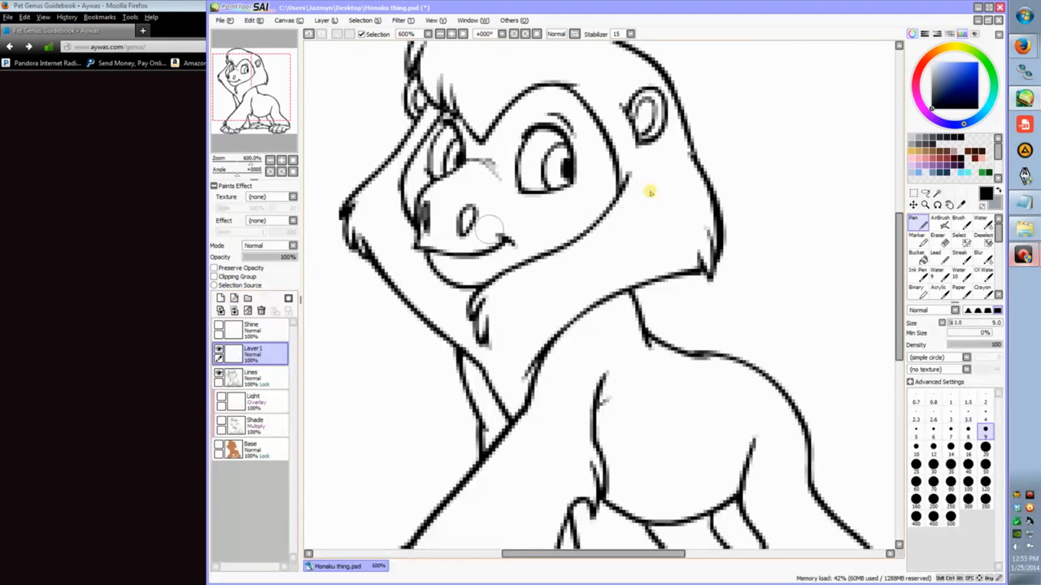
Set the Pen size to 4, trying strokes in the blank area beside the head and undoing them.
{"action": "mouse_move", "coordinate": [801, 99]}
{"action": "left_mouse_down"}
{"action": "mouse_move", "coordinate": [743, 186]}
{"action": "mouse_move", "coordinate": [772, 220]}
{"action": "left_mouse_up"}
{"action": "key", "text": "ctrl+z"}
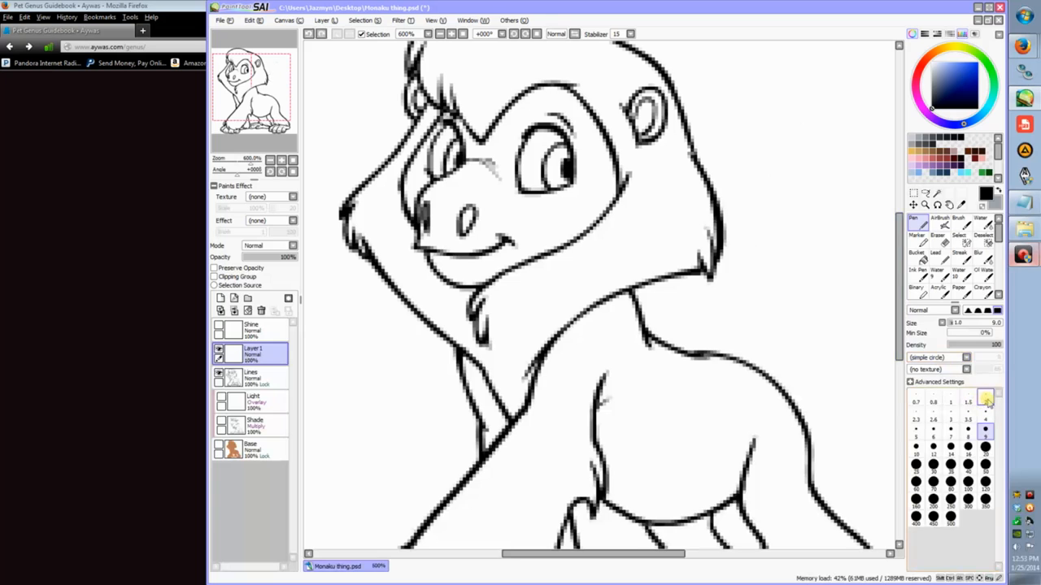
{"action": "left_click", "coordinate": [985, 416]}
{"action": "mouse_move", "coordinate": [765, 116]}
{"action": "left_mouse_down"}
{"action": "mouse_move", "coordinate": [800, 146]}
{"action": "mouse_move", "coordinate": [762, 187]}
{"action": "left_mouse_up"}
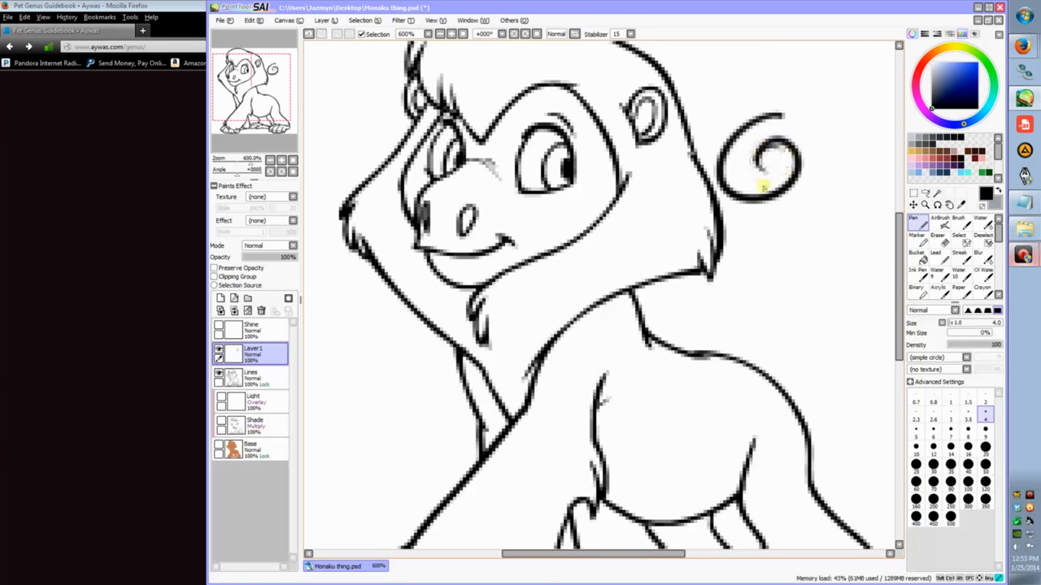
{"action": "key", "text": "ctrl+z"}
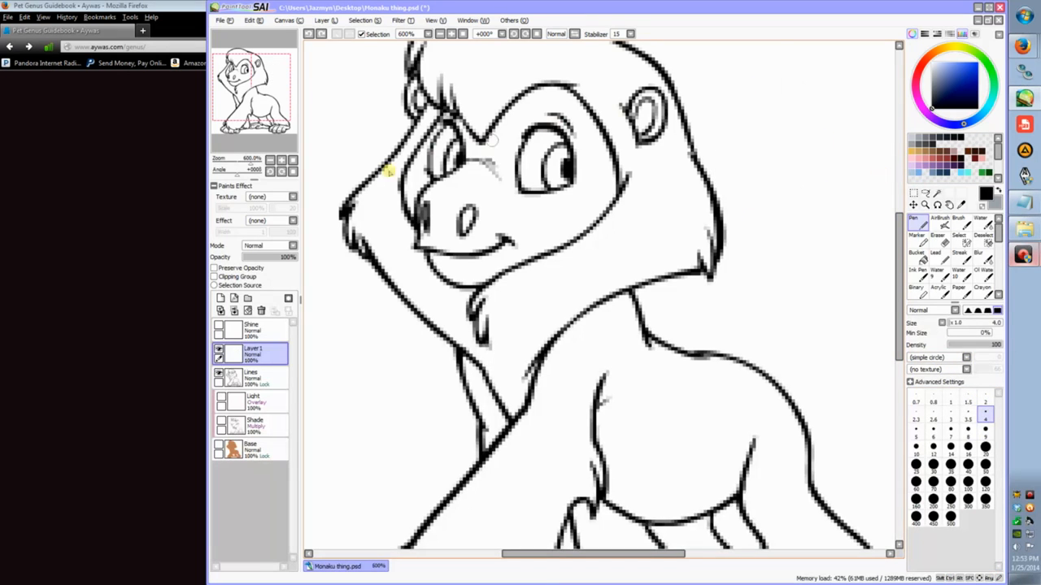
Fade the Lines layer to 20% opacity as a faint guide for sketching.
{"action": "left_click", "coordinate": [262, 377]}
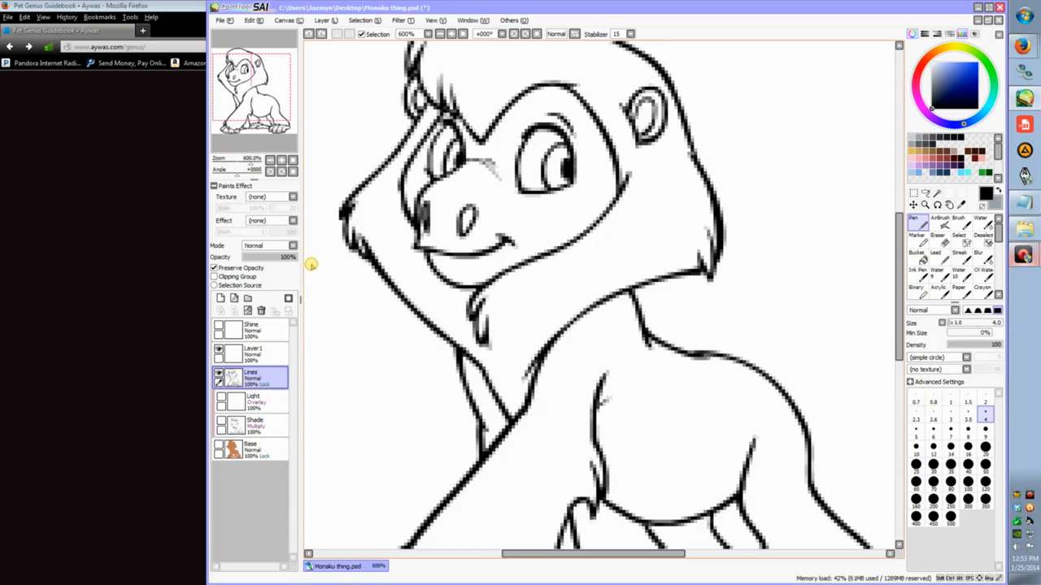
{"action": "left_click", "coordinate": [924, 204]}
{"action": "left_click", "coordinate": [919, 319]}
{"action": "left_click", "coordinate": [877, 320]}
{"action": "left_click", "coordinate": [877, 319]}
{"action": "left_click", "coordinate": [878, 319]}
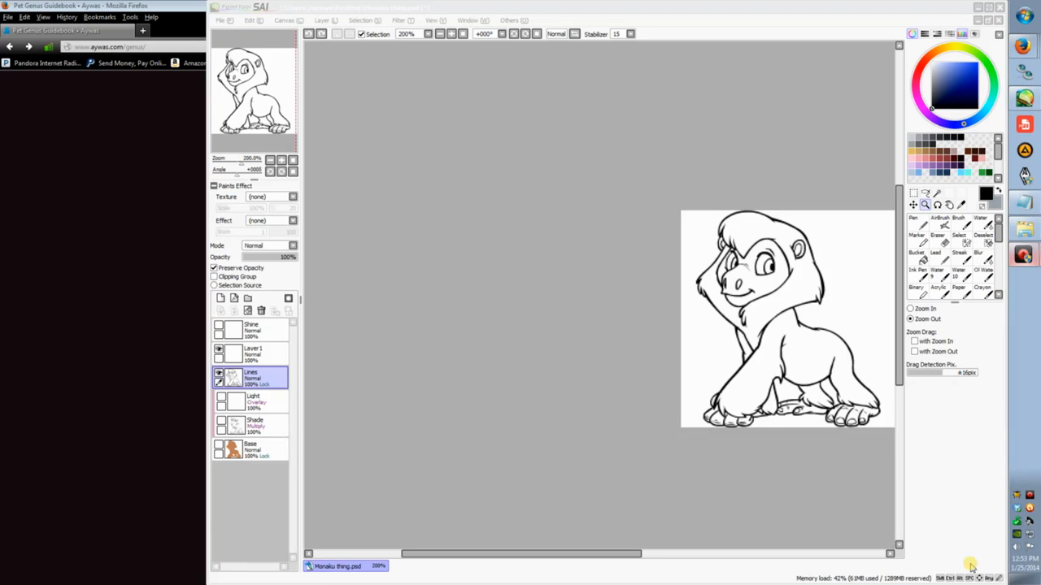
{"action": "left_click", "coordinate": [974, 559]}
{"action": "mouse_move", "coordinate": [512, 554]}
{"action": "left_mouse_down"}
{"action": "mouse_move", "coordinate": [550, 561]}
{"action": "mouse_move", "coordinate": [629, 534]}
{"action": "left_mouse_up"}
{"action": "left_click", "coordinate": [919, 309]}
{"action": "left_click", "coordinate": [662, 304]}
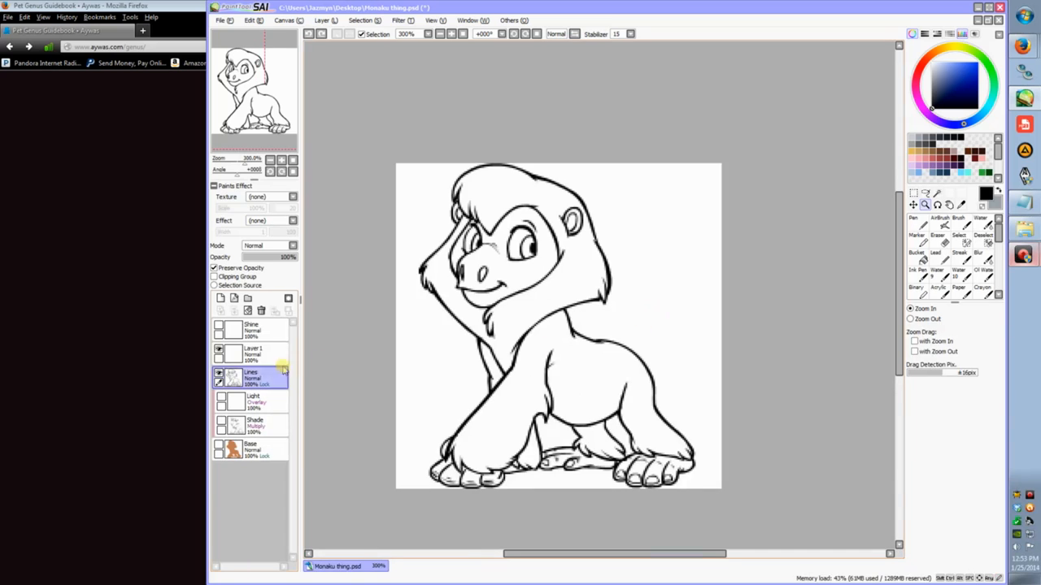
{"action": "left_click_drag", "start_coordinate": [270, 263], "coordinate": [253, 260]}
Make Layer1 the active layer and choose the Marker tool at size 2.
{"action": "left_click", "coordinate": [252, 353]}
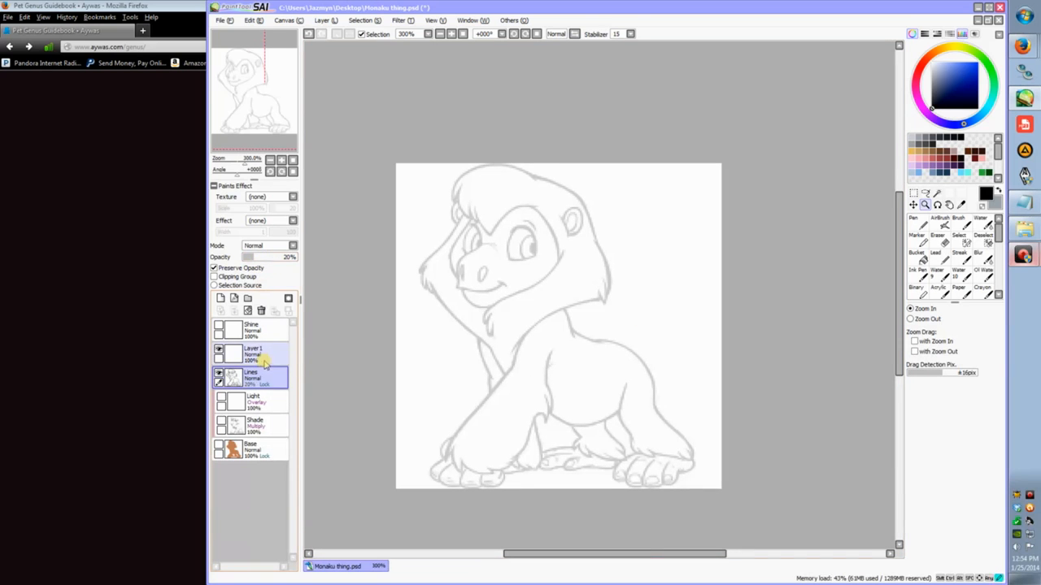
{"action": "left_click", "coordinate": [454, 295]}
{"action": "left_click", "coordinate": [916, 224]}
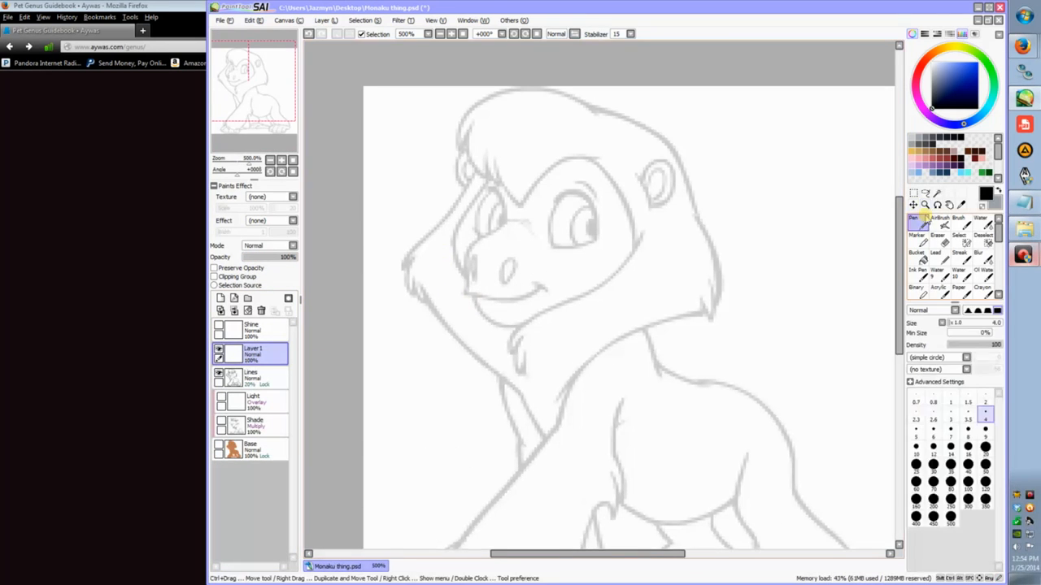
{"action": "left_click", "coordinate": [916, 236]}
{"action": "left_click", "coordinate": [985, 419]}
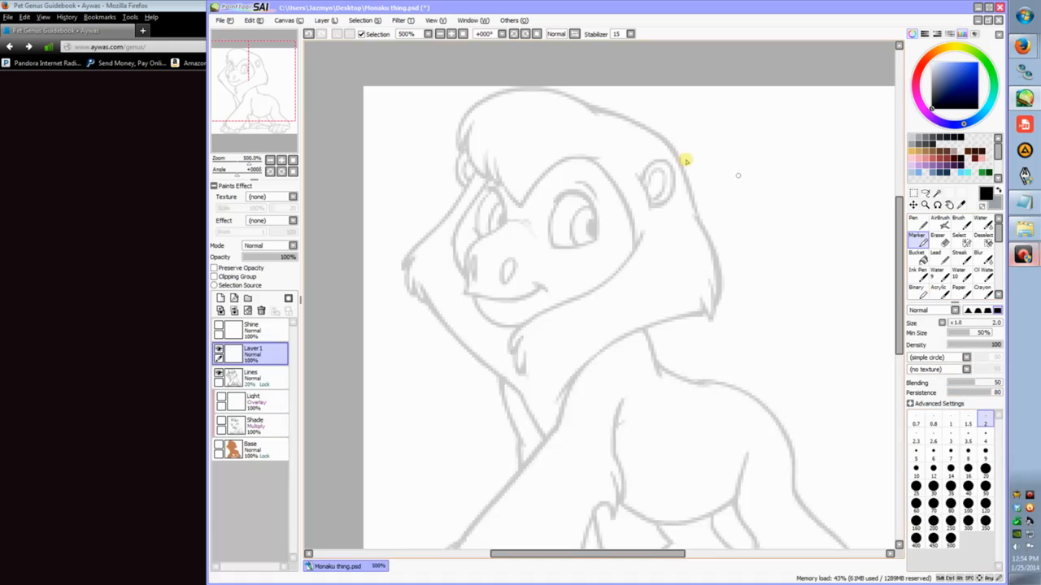
Sketch stripe markings across the nose bridge, around both eyes and on the cheek.
{"action": "mouse_move", "coordinate": [504, 235]}
{"action": "left_mouse_down"}
{"action": "mouse_move", "coordinate": [476, 242]}
{"action": "mouse_move", "coordinate": [508, 220]}
{"action": "mouse_move", "coordinate": [485, 236]}
{"action": "mouse_move", "coordinate": [504, 221]}
{"action": "mouse_move", "coordinate": [503, 189]}
{"action": "mouse_move", "coordinate": [533, 191]}
{"action": "mouse_move", "coordinate": [530, 210]}
{"action": "mouse_move", "coordinate": [535, 192]}
{"action": "mouse_move", "coordinate": [503, 246]}
{"action": "mouse_move", "coordinate": [529, 221]}
{"action": "mouse_move", "coordinate": [505, 241]}
{"action": "mouse_move", "coordinate": [518, 229]}
{"action": "mouse_move", "coordinate": [488, 237]}
{"action": "mouse_move", "coordinate": [510, 236]}
{"action": "mouse_move", "coordinate": [498, 240]}
{"action": "mouse_move", "coordinate": [511, 231]}
{"action": "mouse_move", "coordinate": [500, 223]}
{"action": "mouse_move", "coordinate": [534, 220]}
{"action": "mouse_move", "coordinate": [501, 209]}
{"action": "mouse_move", "coordinate": [536, 210]}
{"action": "mouse_move", "coordinate": [502, 197]}
{"action": "mouse_move", "coordinate": [543, 193]}
{"action": "left_mouse_up"}
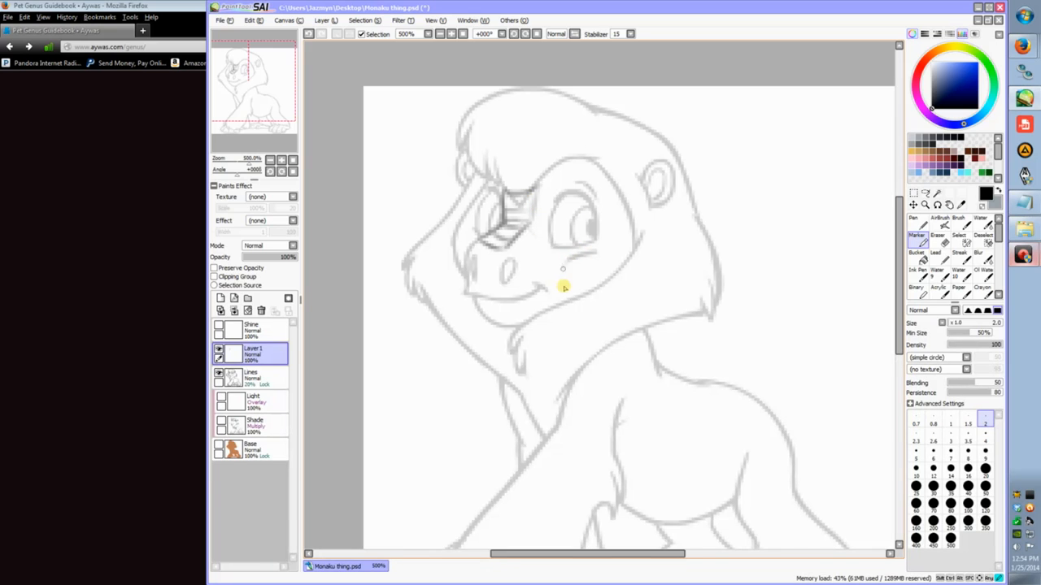
{"action": "mouse_move", "coordinate": [562, 287]}
{"action": "left_mouse_down"}
{"action": "mouse_move", "coordinate": [564, 261]}
{"action": "mouse_move", "coordinate": [568, 298]}
{"action": "mouse_move", "coordinate": [563, 274]}
{"action": "mouse_move", "coordinate": [577, 257]}
{"action": "mouse_move", "coordinate": [564, 262]}
{"action": "mouse_move", "coordinate": [610, 246]}
{"action": "mouse_move", "coordinate": [585, 193]}
{"action": "mouse_move", "coordinate": [597, 245]}
{"action": "mouse_move", "coordinate": [604, 196]}
{"action": "left_mouse_up"}
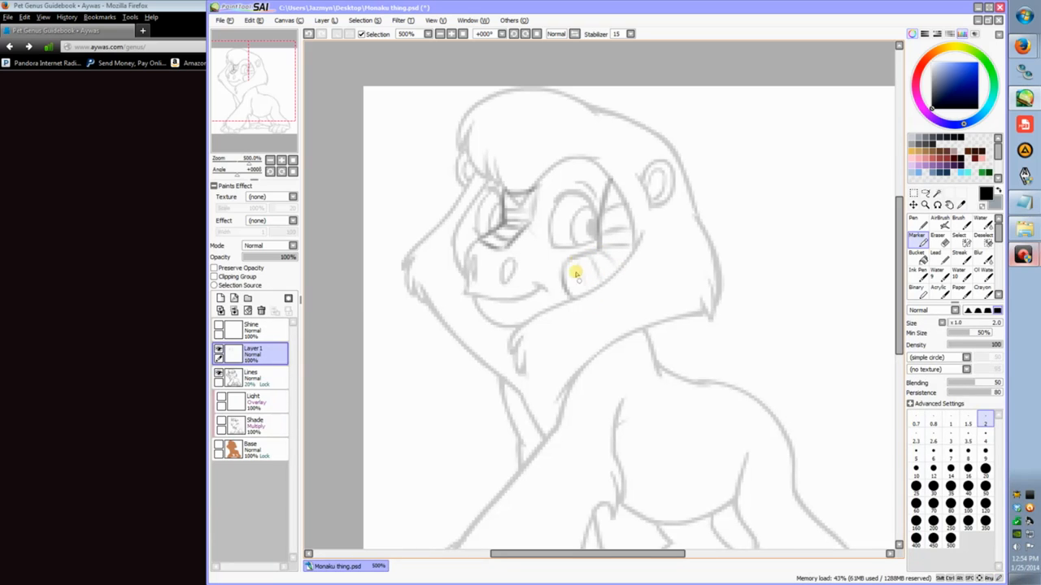
{"action": "left_click_drag", "start_coordinate": [600, 200], "coordinate": [562, 167]}
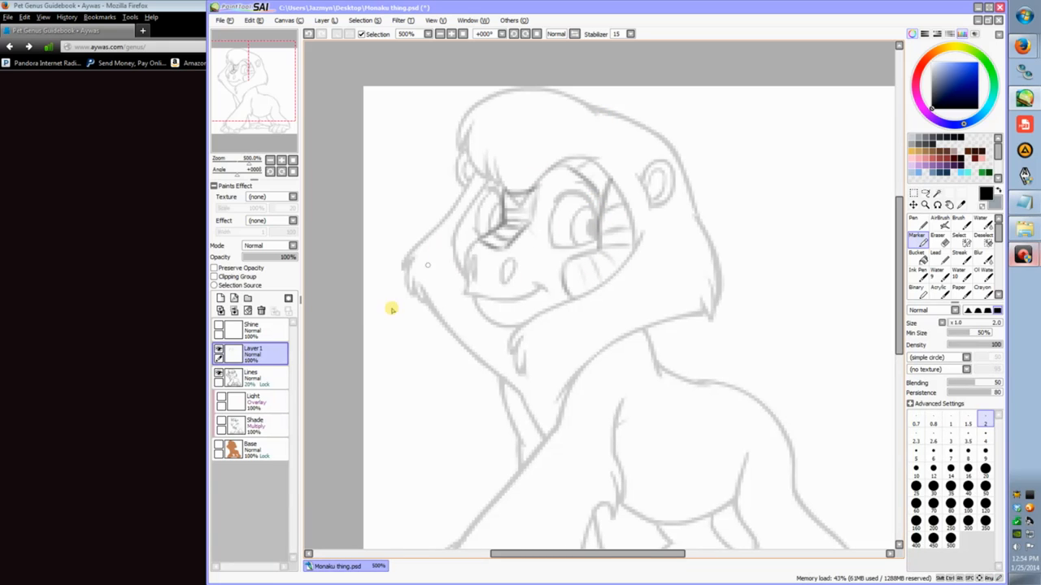
{"action": "left_click_drag", "start_coordinate": [458, 256], "coordinate": [472, 225]}
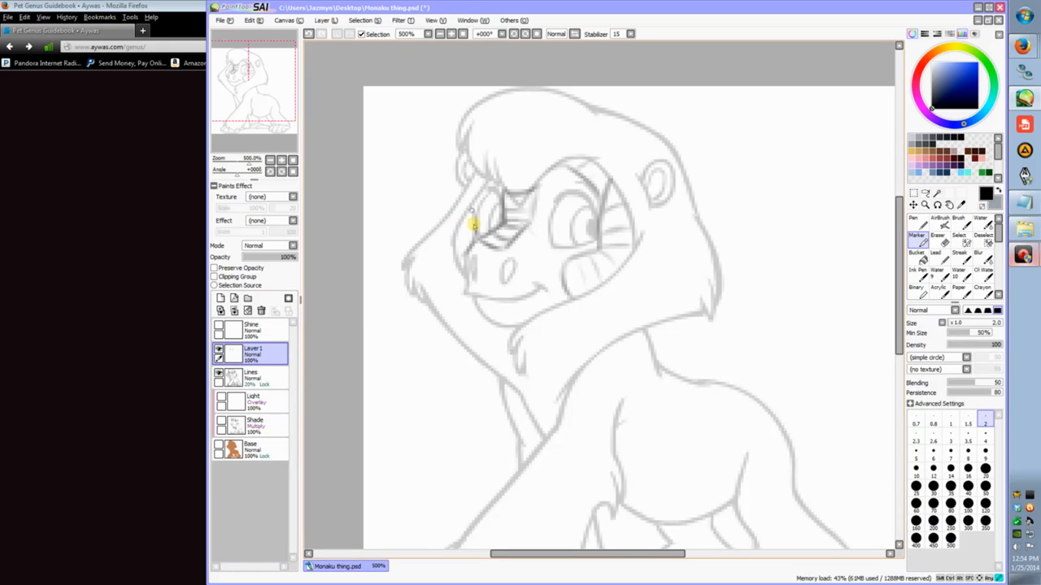
Sketch long hair strokes from behind the ear down the back of the head to the neck.
{"action": "left_click_drag", "start_coordinate": [903, 263], "coordinate": [721, 320]}
{"action": "left_click_drag", "start_coordinate": [888, 261], "coordinate": [877, 202]}
{"action": "left_click_drag", "start_coordinate": [552, 555], "coordinate": [569, 555]}
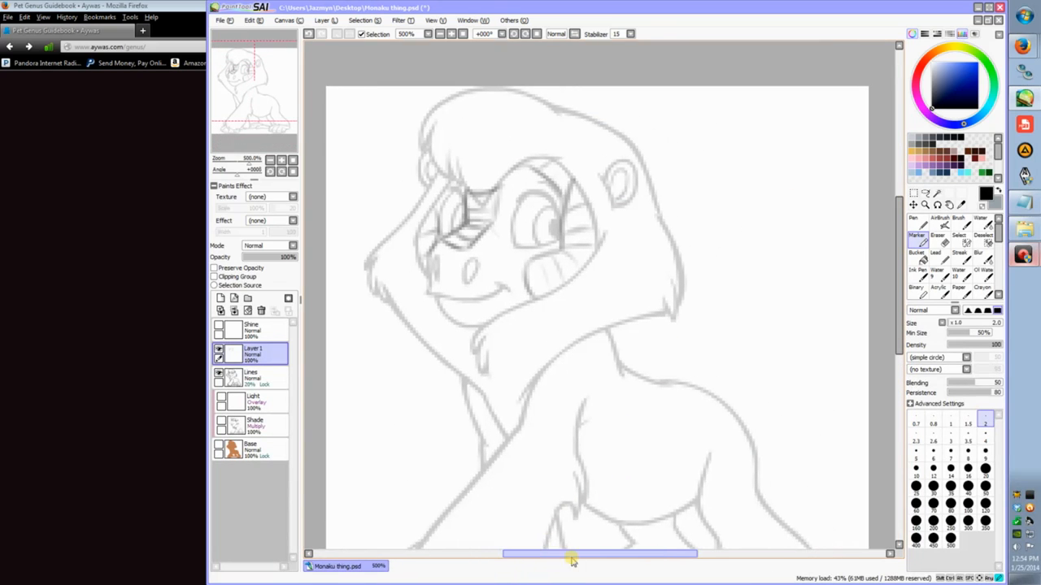
{"action": "mouse_move", "coordinate": [644, 169]}
{"action": "left_mouse_down"}
{"action": "mouse_move", "coordinate": [659, 275]}
{"action": "mouse_move", "coordinate": [646, 177]}
{"action": "mouse_move", "coordinate": [656, 274]}
{"action": "mouse_move", "coordinate": [645, 258]}
{"action": "mouse_move", "coordinate": [663, 244]}
{"action": "mouse_move", "coordinate": [598, 346]}
{"action": "left_mouse_up"}
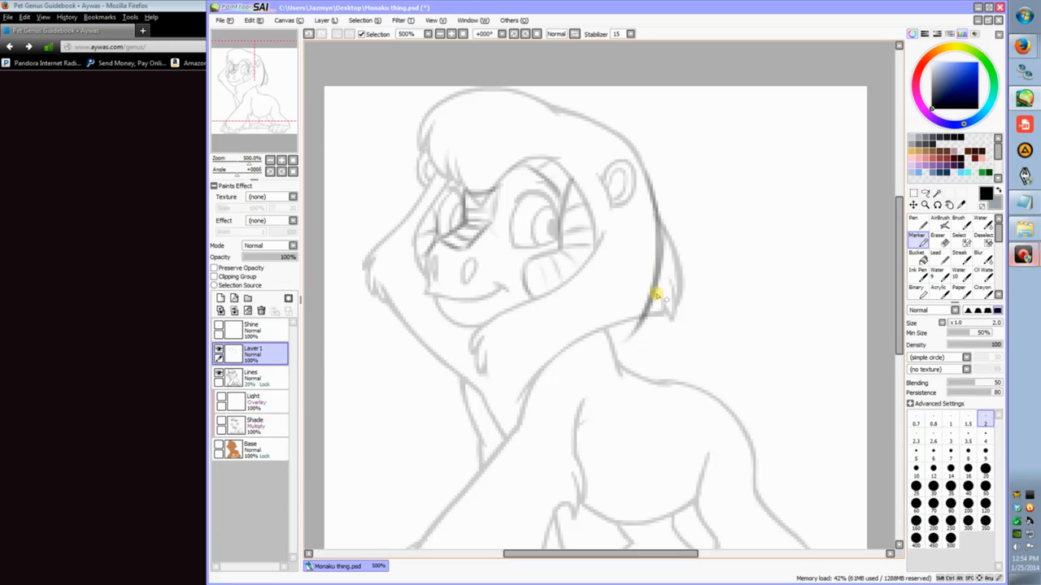
{"action": "mouse_move", "coordinate": [657, 295]}
{"action": "left_mouse_down"}
{"action": "mouse_move", "coordinate": [661, 326]}
{"action": "mouse_move", "coordinate": [654, 279]}
{"action": "mouse_move", "coordinate": [648, 356]}
{"action": "left_mouse_up"}
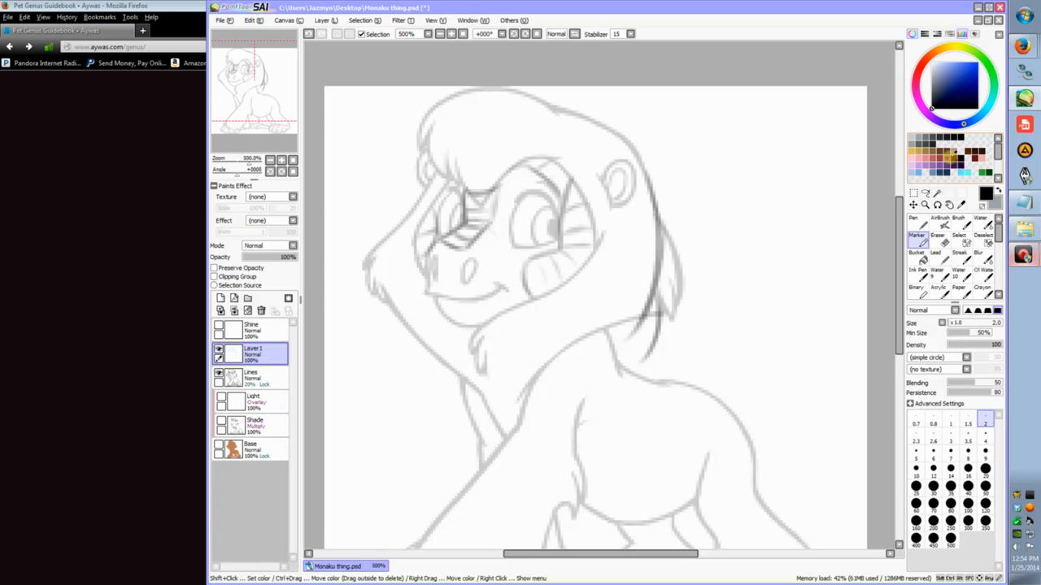
Lock the sketch layer's transparency with Preserve Opacity and fill its existing strokes with dark red.
{"action": "left_click", "coordinate": [975, 155]}
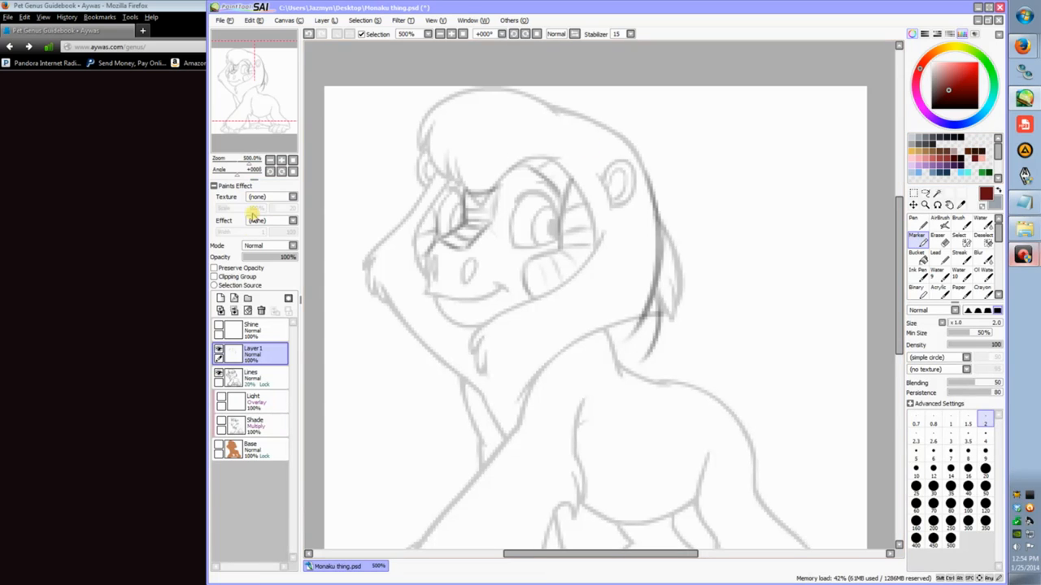
{"action": "left_click", "coordinate": [236, 267]}
{"action": "key", "text": "ctrl+f"}
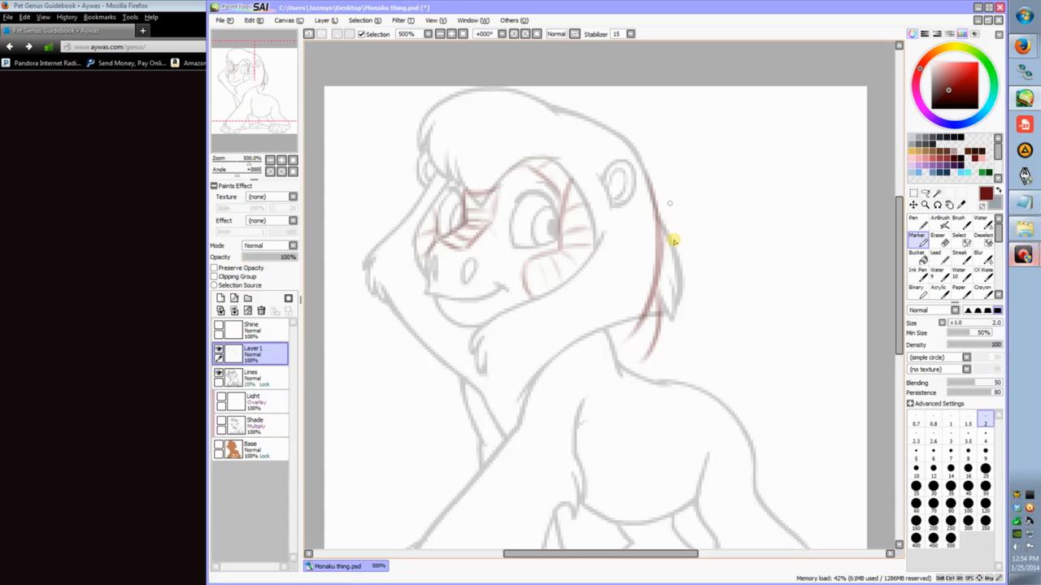
Sketch dark red mane strokes behind the neck and layered fur tufts along the upper back.
{"action": "left_click_drag", "start_coordinate": [657, 259], "coordinate": [653, 339]}
{"action": "mouse_move", "coordinate": [663, 293]}
{"action": "left_mouse_down"}
{"action": "mouse_move", "coordinate": [642, 362]}
{"action": "mouse_move", "coordinate": [679, 343]}
{"action": "mouse_move", "coordinate": [715, 390]}
{"action": "mouse_move", "coordinate": [667, 353]}
{"action": "mouse_move", "coordinate": [644, 367]}
{"action": "left_mouse_up"}
{"action": "mouse_move", "coordinate": [608, 330]}
{"action": "left_mouse_down"}
{"action": "mouse_move", "coordinate": [630, 374]}
{"action": "mouse_move", "coordinate": [695, 388]}
{"action": "left_mouse_up"}
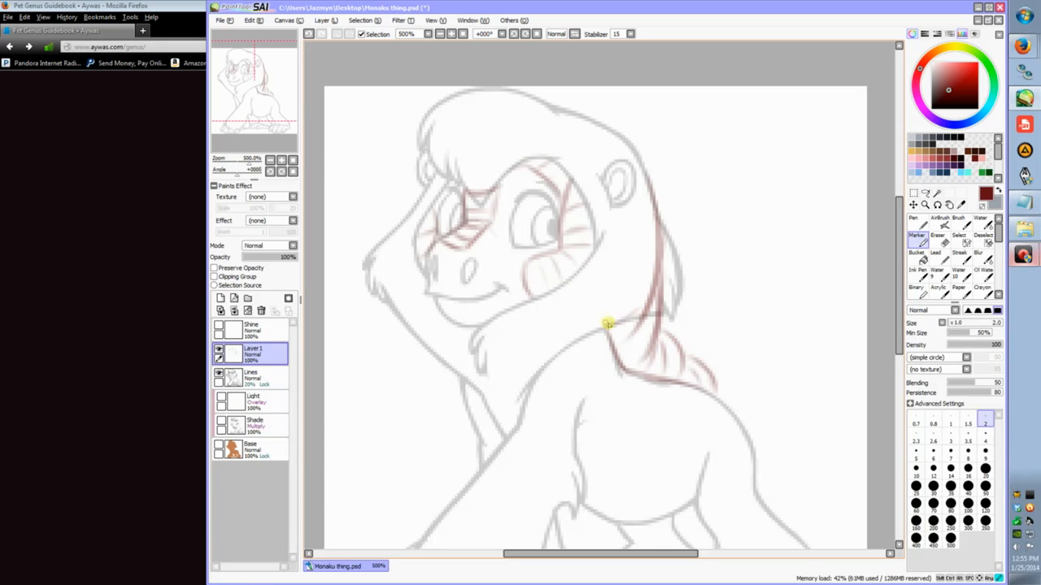
{"action": "mouse_move", "coordinate": [641, 232]}
{"action": "left_mouse_down"}
{"action": "mouse_move", "coordinate": [605, 327]}
{"action": "mouse_move", "coordinate": [632, 249]}
{"action": "mouse_move", "coordinate": [628, 308]}
{"action": "left_mouse_up"}
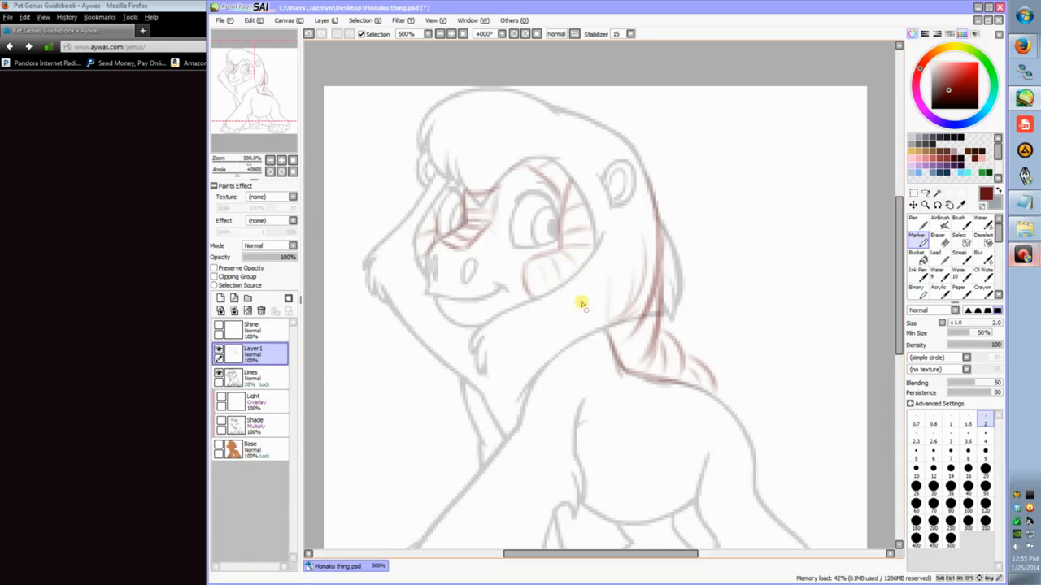
Sketch long beard strands running from the chin and jaw to a point on the chest.
{"action": "mouse_move", "coordinate": [494, 323]}
{"action": "left_mouse_down"}
{"action": "mouse_move", "coordinate": [510, 415]}
{"action": "mouse_move", "coordinate": [485, 367]}
{"action": "mouse_move", "coordinate": [512, 434]}
{"action": "left_mouse_up"}
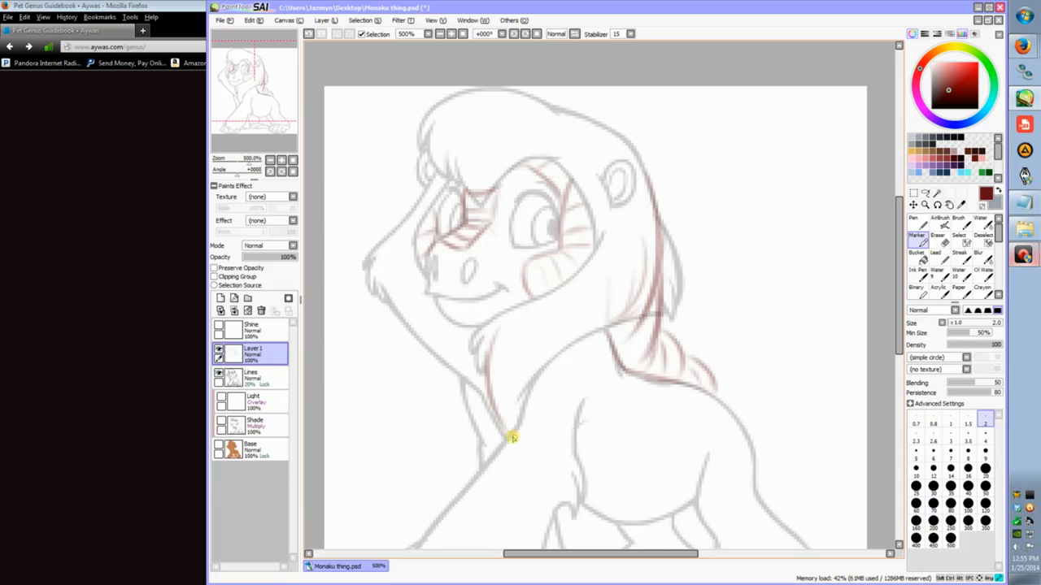
{"action": "mouse_move", "coordinate": [514, 350]}
{"action": "left_mouse_down"}
{"action": "mouse_move", "coordinate": [507, 442]}
{"action": "mouse_move", "coordinate": [520, 394]}
{"action": "mouse_move", "coordinate": [509, 431]}
{"action": "left_mouse_up"}
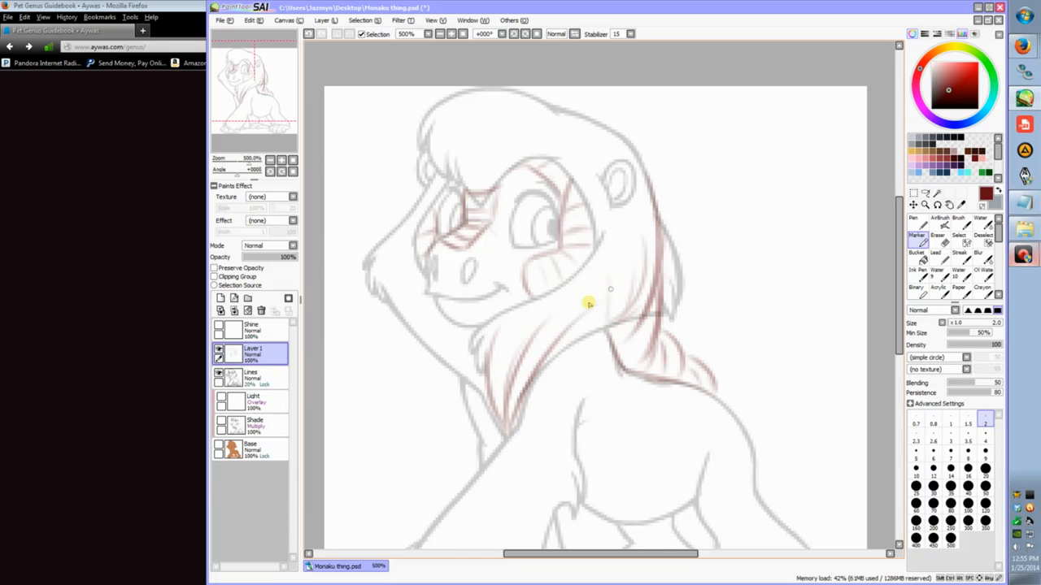
{"action": "left_click_drag", "start_coordinate": [492, 377], "coordinate": [499, 332]}
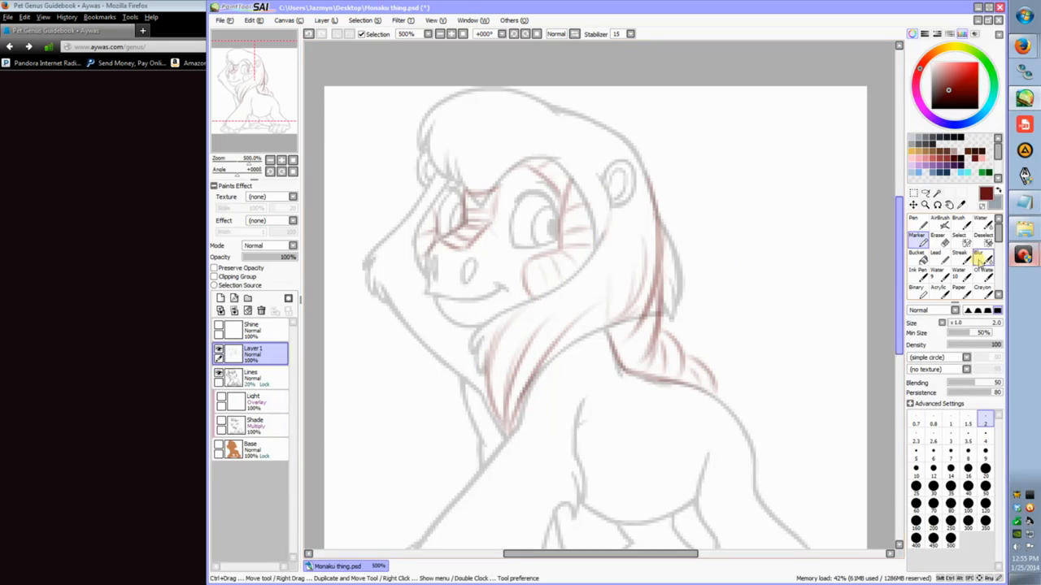
{"action": "key", "text": "e"}
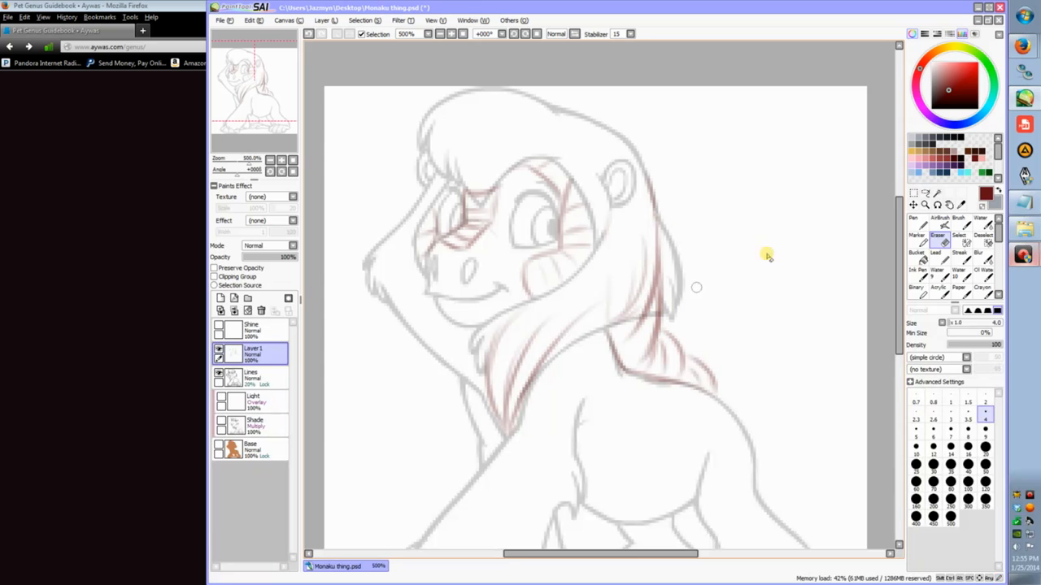
{"action": "key", "text": "e"}
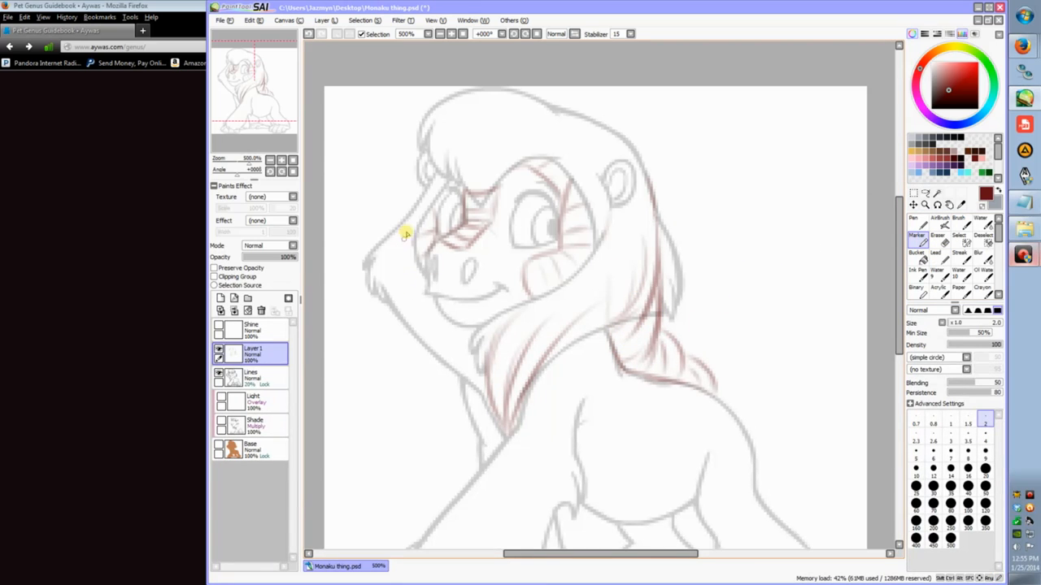
Sketch the mane's far edge from beside the face to the chest, with a heart-shaped clasp around the beard's tip.
{"action": "mouse_move", "coordinate": [413, 210]}
{"action": "left_mouse_down"}
{"action": "mouse_move", "coordinate": [392, 291]}
{"action": "mouse_move", "coordinate": [464, 349]}
{"action": "left_mouse_up"}
{"action": "left_click_drag", "start_coordinate": [401, 293], "coordinate": [476, 382]}
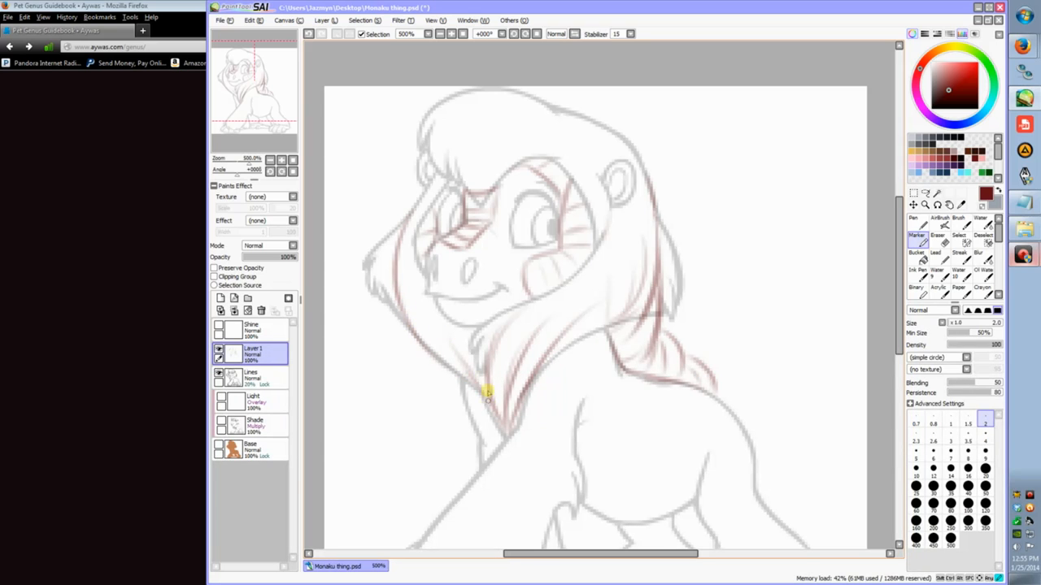
{"action": "mouse_move", "coordinate": [489, 404]}
{"action": "left_mouse_down"}
{"action": "mouse_move", "coordinate": [502, 425]}
{"action": "mouse_move", "coordinate": [482, 418]}
{"action": "mouse_move", "coordinate": [488, 402]}
{"action": "mouse_move", "coordinate": [506, 434]}
{"action": "mouse_move", "coordinate": [501, 414]}
{"action": "mouse_move", "coordinate": [510, 422]}
{"action": "left_mouse_up"}
{"action": "left_click", "coordinate": [938, 238]}
{"action": "left_click", "coordinate": [917, 238]}
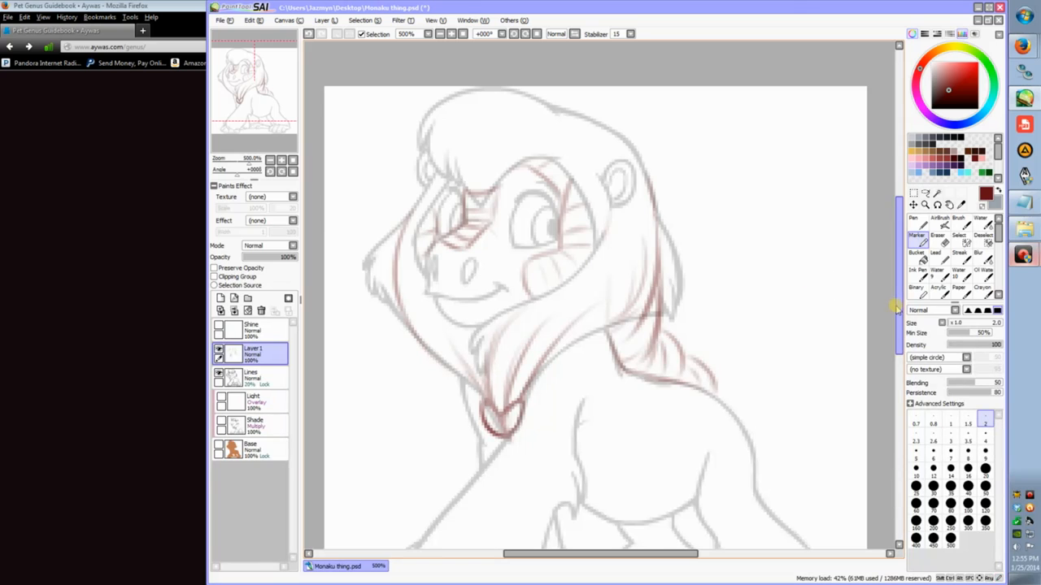
Sketch a curled, fluffy tail over the rump, ending in an upturned tip.
{"action": "scroll", "coordinate": [768, 294], "scroll_direction": "down", "scroll_amount": 3}
{"action": "left_click_drag", "start_coordinate": [709, 307], "coordinate": [794, 349]}
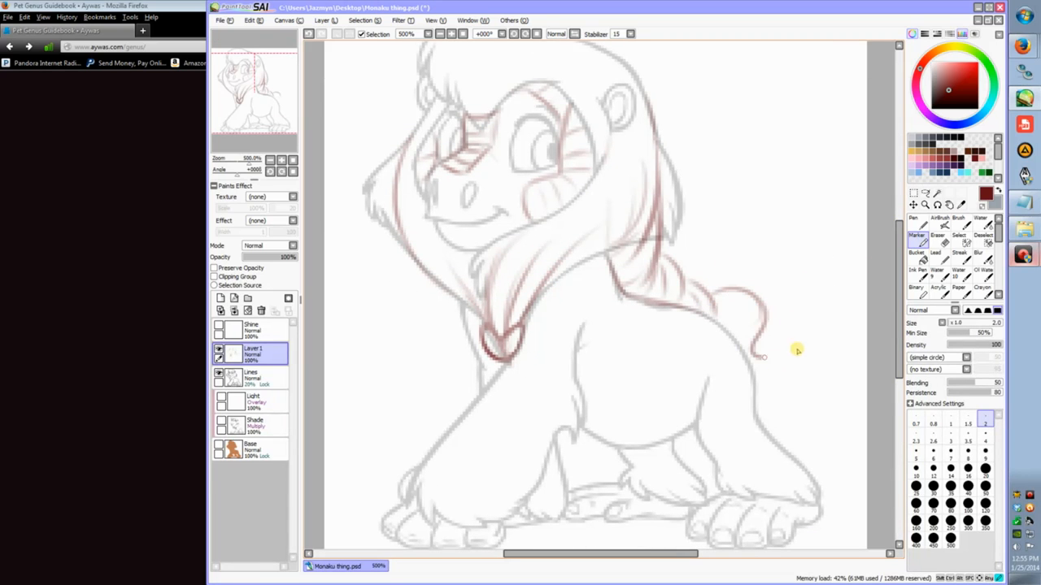
{"action": "mouse_move", "coordinate": [714, 322]}
{"action": "left_mouse_down"}
{"action": "mouse_move", "coordinate": [745, 325]}
{"action": "mouse_move", "coordinate": [751, 344]}
{"action": "mouse_move", "coordinate": [722, 306]}
{"action": "mouse_move", "coordinate": [739, 338]}
{"action": "mouse_move", "coordinate": [741, 316]}
{"action": "mouse_move", "coordinate": [761, 359]}
{"action": "mouse_move", "coordinate": [782, 343]}
{"action": "mouse_move", "coordinate": [737, 354]}
{"action": "mouse_move", "coordinate": [739, 317]}
{"action": "mouse_move", "coordinate": [742, 337]}
{"action": "mouse_move", "coordinate": [776, 353]}
{"action": "left_mouse_up"}
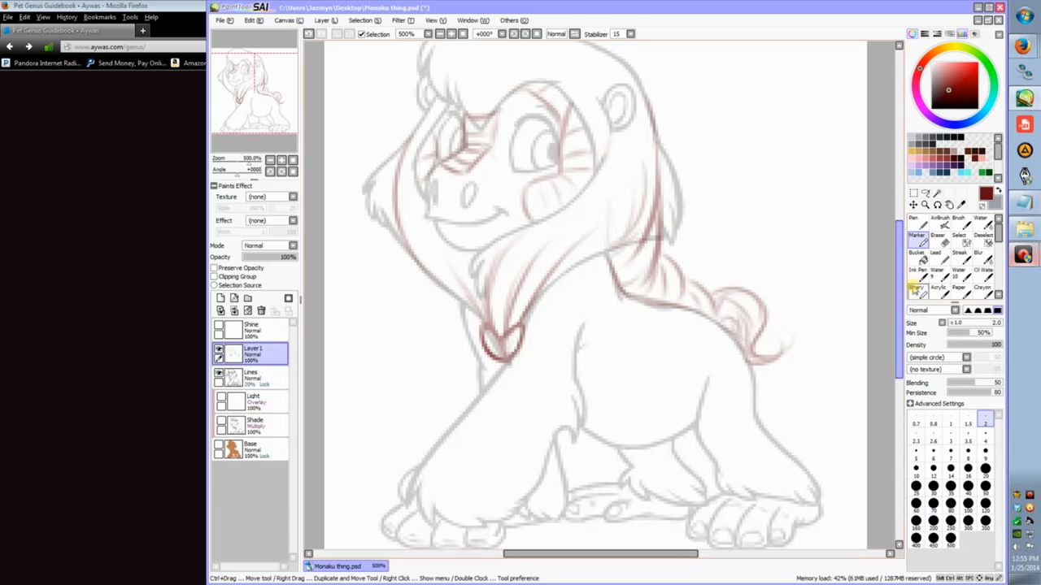
Sketch fur tufts around the near hind leg's ankle and heel, tidying the heel with the Eraser.
{"action": "left_click_drag", "start_coordinate": [902, 288], "coordinate": [898, 319]}
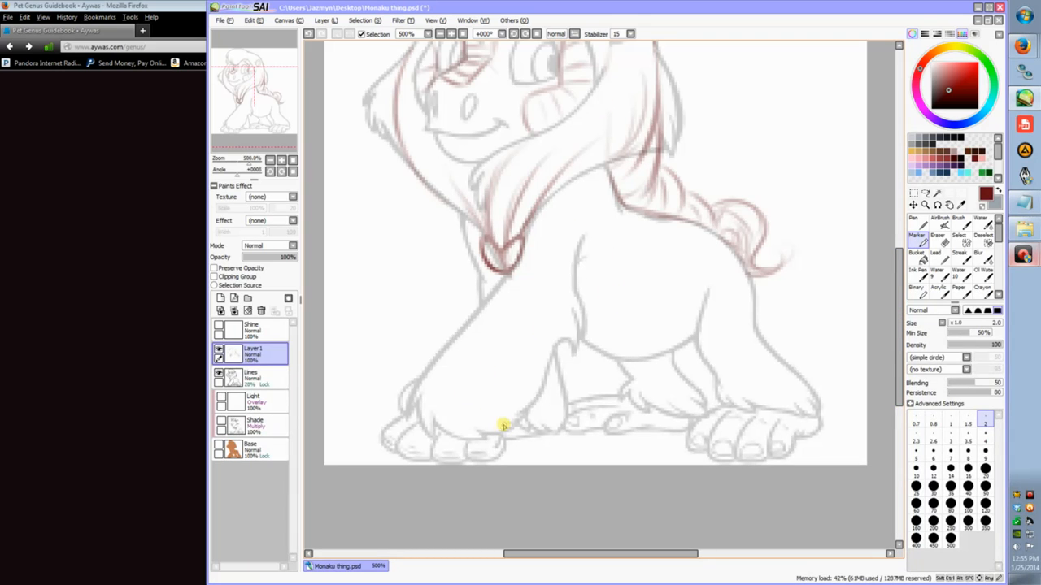
{"action": "mouse_move", "coordinate": [705, 360]}
{"action": "left_mouse_down"}
{"action": "mouse_move", "coordinate": [743, 385]}
{"action": "mouse_move", "coordinate": [717, 377]}
{"action": "mouse_move", "coordinate": [748, 384]}
{"action": "mouse_move", "coordinate": [717, 406]}
{"action": "mouse_move", "coordinate": [747, 395]}
{"action": "mouse_move", "coordinate": [739, 398]}
{"action": "mouse_move", "coordinate": [791, 401]}
{"action": "left_mouse_up"}
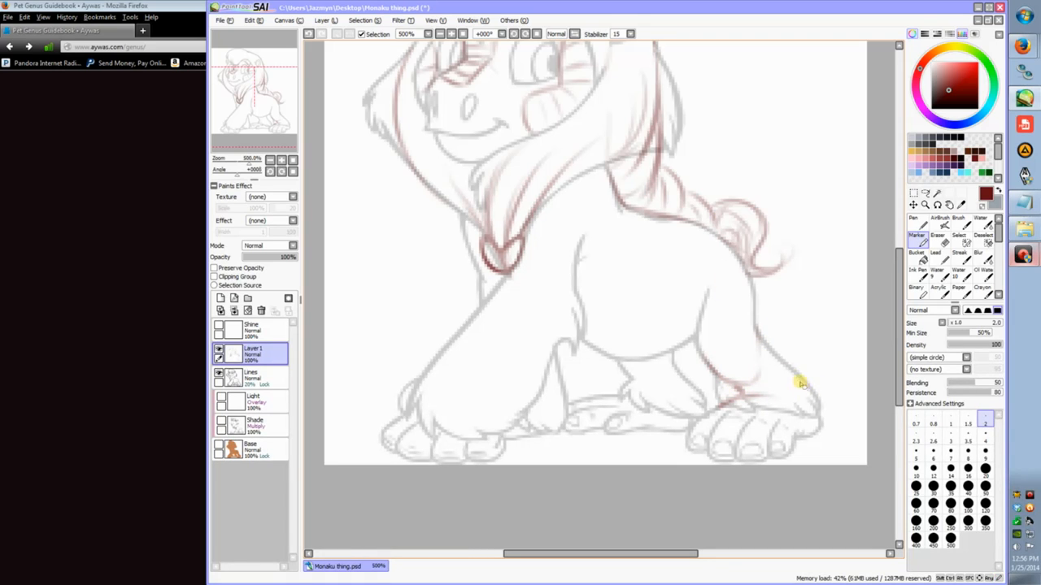
{"action": "mouse_move", "coordinate": [787, 365]}
{"action": "left_mouse_down"}
{"action": "mouse_move", "coordinate": [818, 413]}
{"action": "mouse_move", "coordinate": [781, 363]}
{"action": "mouse_move", "coordinate": [822, 417]}
{"action": "left_mouse_up"}
{"action": "key", "text": "e"}
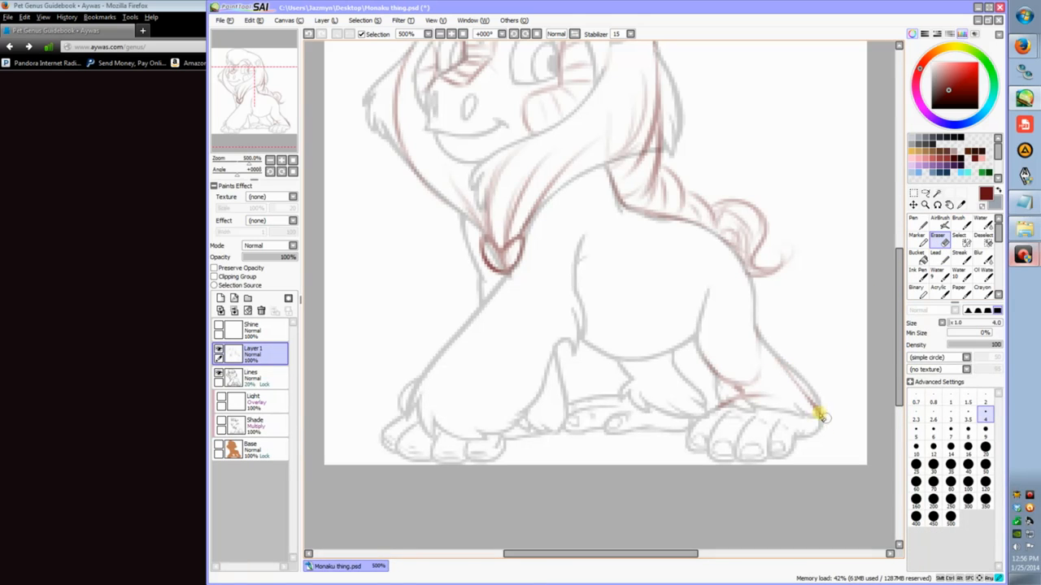
Sketch matching fur tufts around the far hind leg's ankle with the Marker, cleaning them up with the Eraser.
{"action": "left_click", "coordinate": [918, 237]}
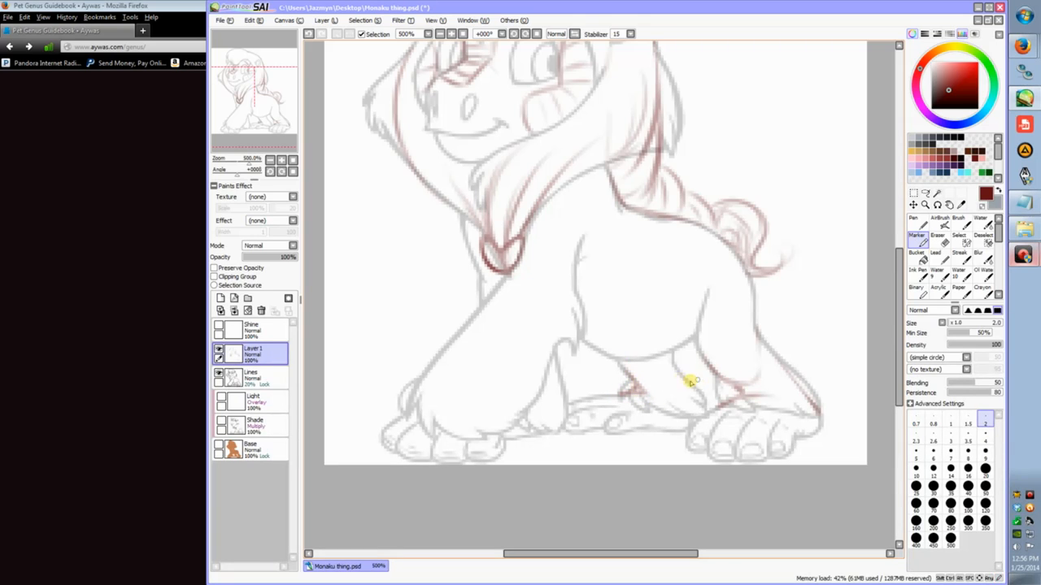
{"action": "mouse_move", "coordinate": [681, 379]}
{"action": "left_mouse_down"}
{"action": "mouse_move", "coordinate": [688, 400]}
{"action": "mouse_move", "coordinate": [692, 366]}
{"action": "mouse_move", "coordinate": [696, 415]}
{"action": "left_mouse_up"}
{"action": "key", "text": "e"}
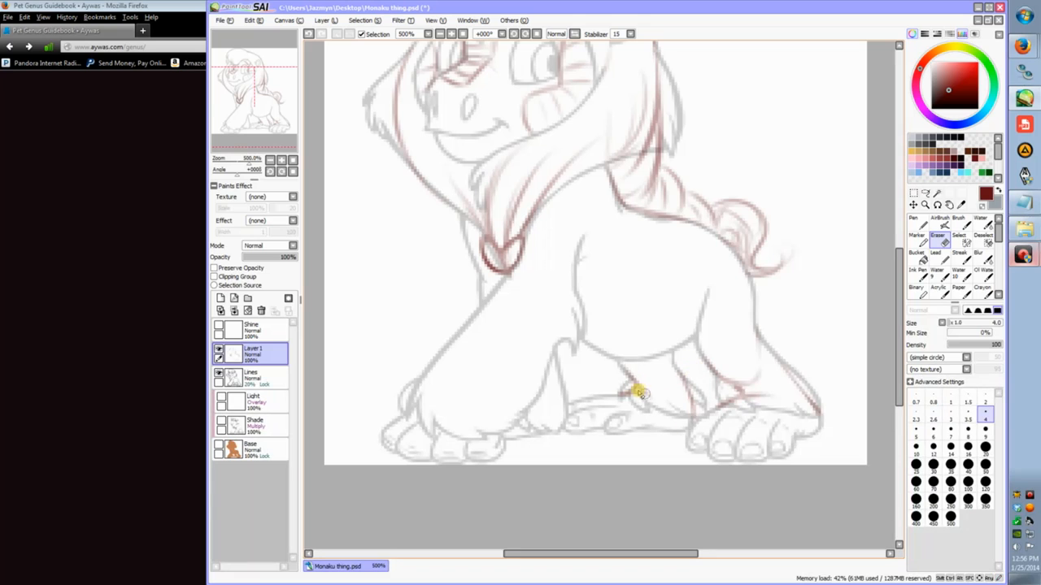
{"action": "key", "text": "m"}
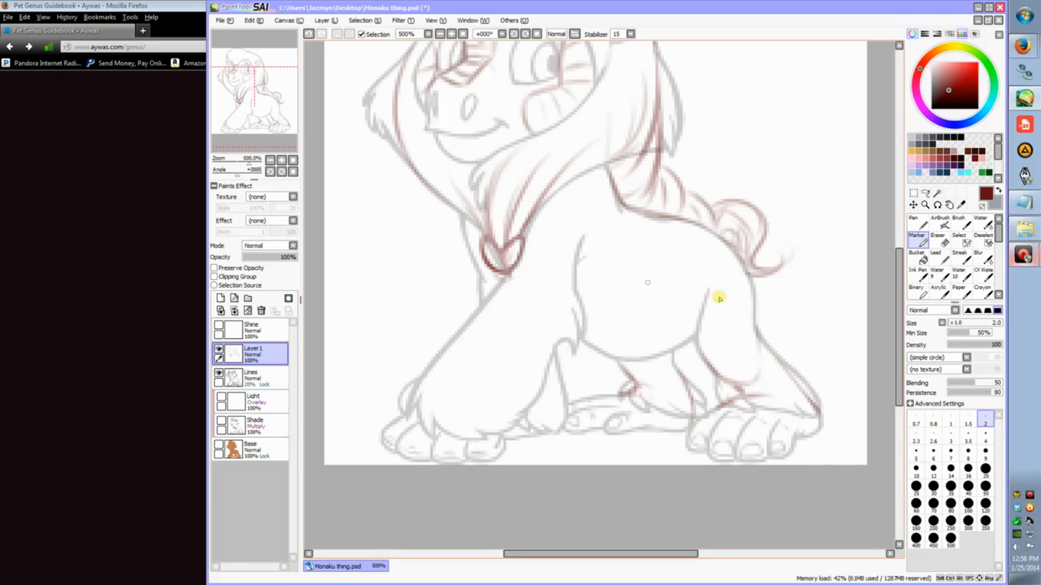
Restore the Lines layer to 100% opacity and copy its line art onto a new layer above, hiding the original.
{"action": "left_click_drag", "start_coordinate": [897, 320], "coordinate": [904, 286]}
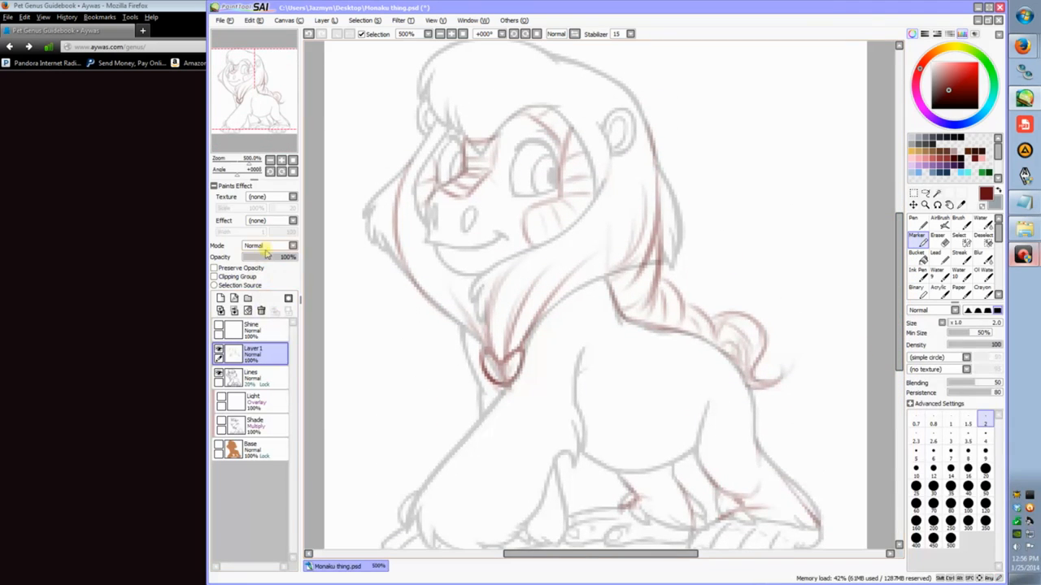
{"action": "left_click_drag", "start_coordinate": [269, 258], "coordinate": [309, 258]}
{"action": "left_click", "coordinate": [256, 385]}
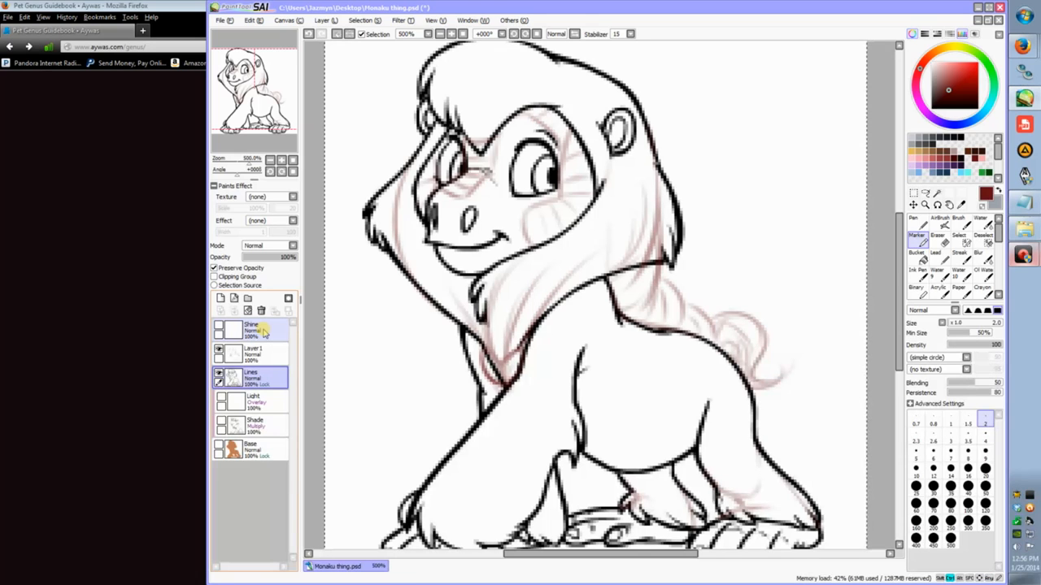
{"action": "left_click", "coordinate": [219, 297]}
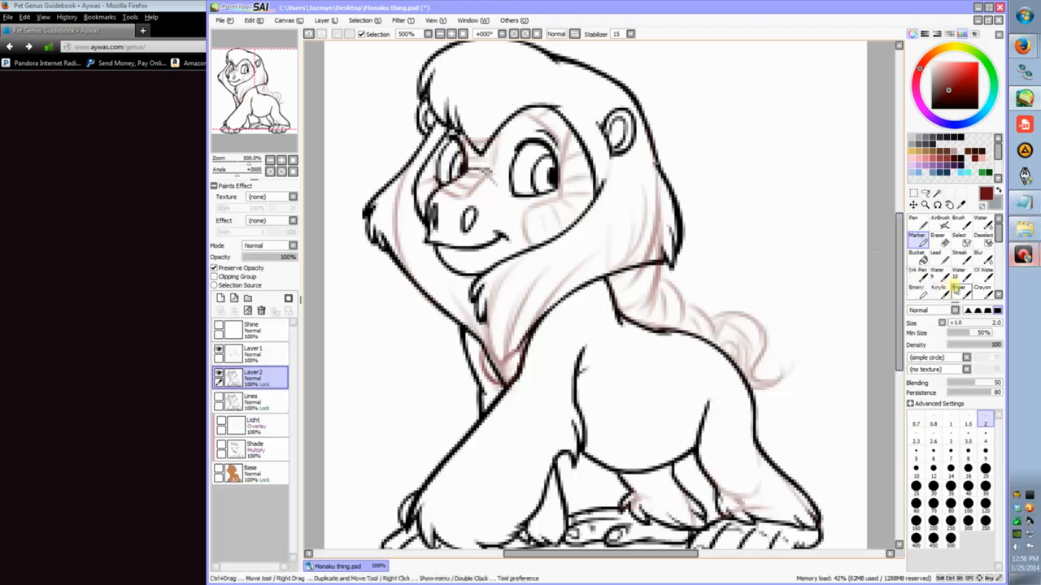
Erase the original mane tips on both sides of the head from the copied line art where the sketched mane replaces them.
{"action": "key", "text": "e"}
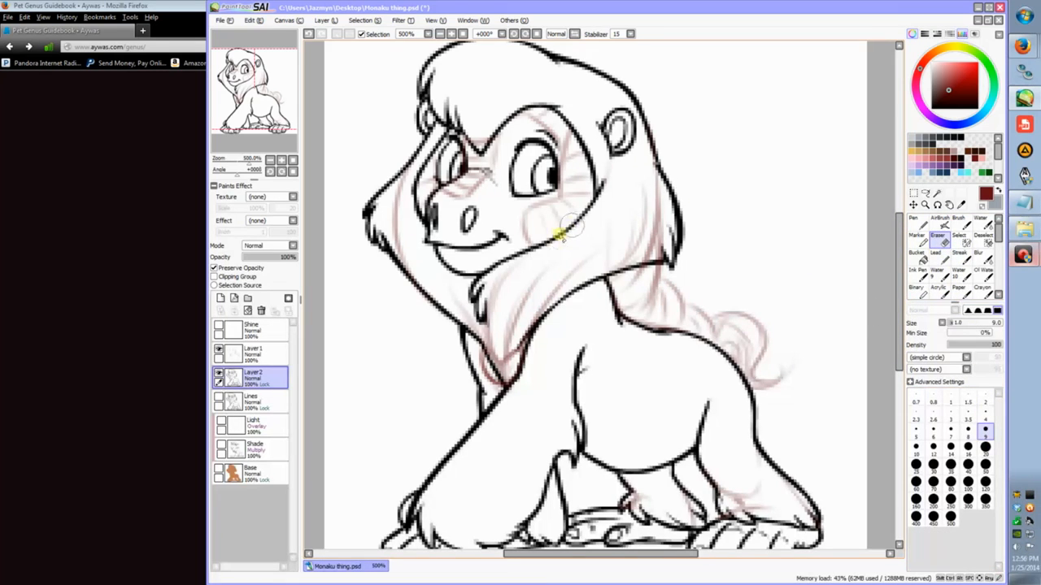
{"action": "mouse_move", "coordinate": [662, 236]}
{"action": "left_mouse_down"}
{"action": "mouse_move", "coordinate": [670, 269]}
{"action": "mouse_move", "coordinate": [684, 180]}
{"action": "mouse_move", "coordinate": [670, 279]}
{"action": "mouse_move", "coordinate": [671, 167]}
{"action": "mouse_move", "coordinate": [678, 222]}
{"action": "mouse_move", "coordinate": [661, 264]}
{"action": "mouse_move", "coordinate": [652, 237]}
{"action": "mouse_move", "coordinate": [618, 274]}
{"action": "left_mouse_up"}
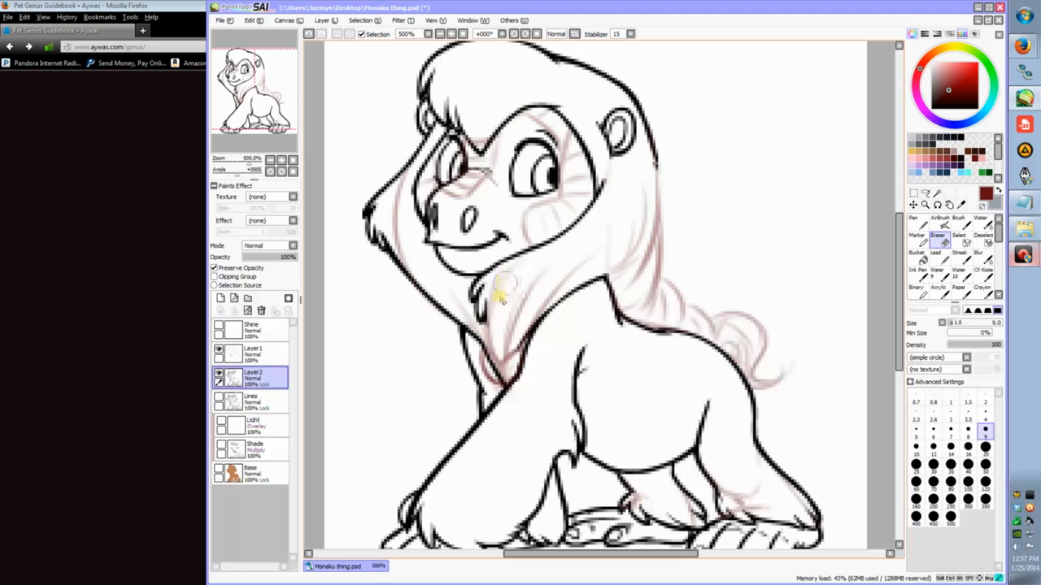
{"action": "mouse_move", "coordinate": [402, 242]}
{"action": "left_mouse_down"}
{"action": "mouse_move", "coordinate": [378, 226]}
{"action": "mouse_move", "coordinate": [391, 304]}
{"action": "mouse_move", "coordinate": [363, 258]}
{"action": "mouse_move", "coordinate": [392, 141]}
{"action": "mouse_move", "coordinate": [378, 209]}
{"action": "left_mouse_up"}
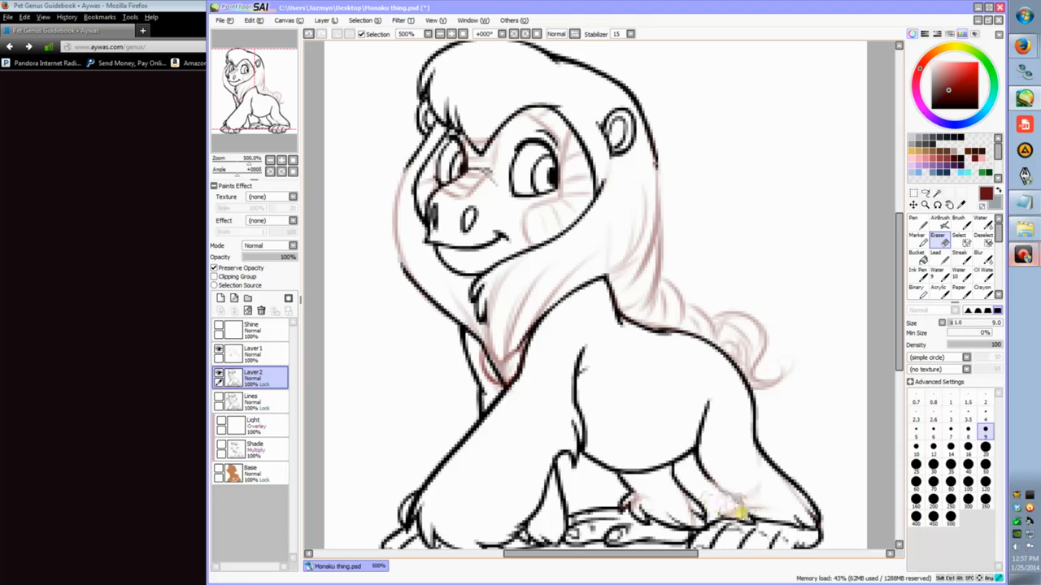
Erase the original outlines around both hind legs' ankles and the near heel from the line art copy, and clean up the beard tip.
{"action": "mouse_move", "coordinate": [732, 517]}
{"action": "left_mouse_down"}
{"action": "mouse_move", "coordinate": [806, 526]}
{"action": "mouse_move", "coordinate": [802, 517]}
{"action": "mouse_move", "coordinate": [806, 535]}
{"action": "mouse_move", "coordinate": [814, 512]}
{"action": "mouse_move", "coordinate": [778, 465]}
{"action": "left_mouse_up"}
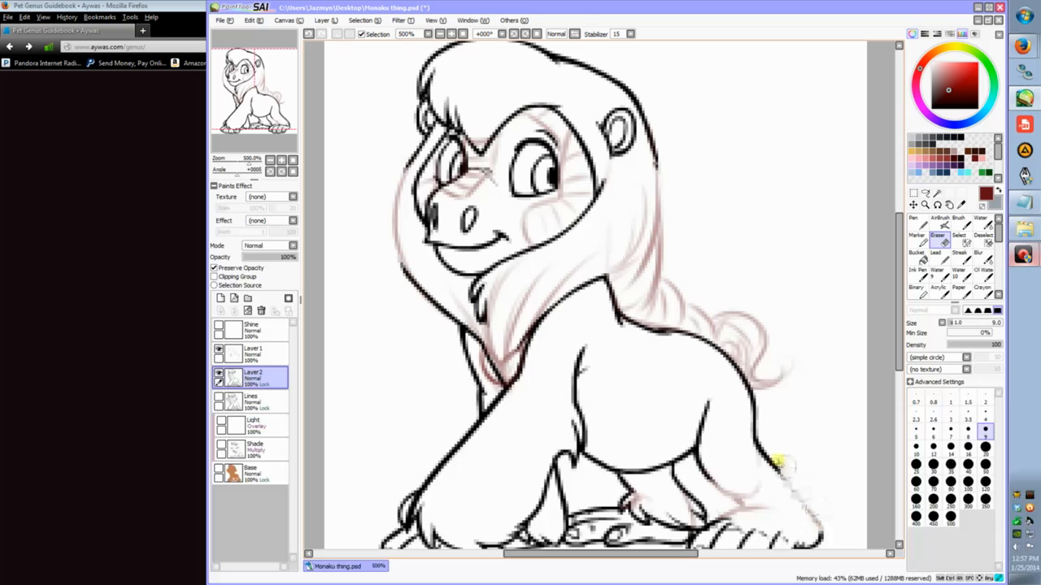
{"action": "scroll", "coordinate": [732, 407], "scroll_direction": "down", "scroll_amount": 4}
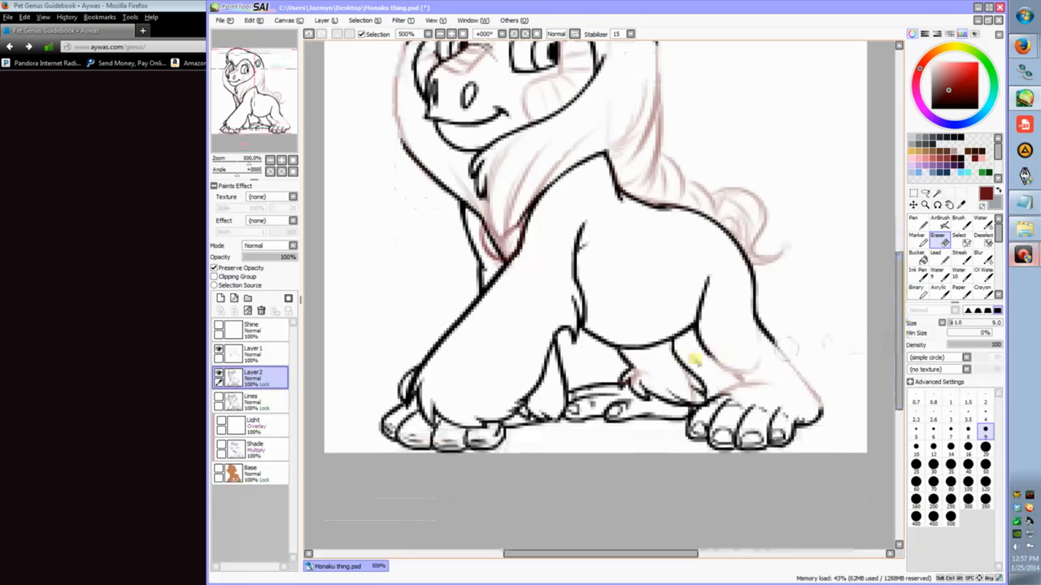
{"action": "mouse_move", "coordinate": [674, 356]}
{"action": "left_mouse_down"}
{"action": "mouse_move", "coordinate": [704, 385]}
{"action": "mouse_move", "coordinate": [690, 404]}
{"action": "mouse_move", "coordinate": [703, 395]}
{"action": "mouse_move", "coordinate": [687, 405]}
{"action": "mouse_move", "coordinate": [617, 374]}
{"action": "mouse_move", "coordinate": [646, 375]}
{"action": "mouse_move", "coordinate": [617, 378]}
{"action": "mouse_move", "coordinate": [649, 397]}
{"action": "mouse_move", "coordinate": [678, 392]}
{"action": "mouse_move", "coordinate": [655, 401]}
{"action": "mouse_move", "coordinate": [688, 397]}
{"action": "mouse_move", "coordinate": [675, 408]}
{"action": "mouse_move", "coordinate": [725, 312]}
{"action": "mouse_move", "coordinate": [664, 313]}
{"action": "mouse_move", "coordinate": [631, 376]}
{"action": "left_mouse_up"}
{"action": "left_click_drag", "start_coordinate": [890, 318], "coordinate": [899, 273]}
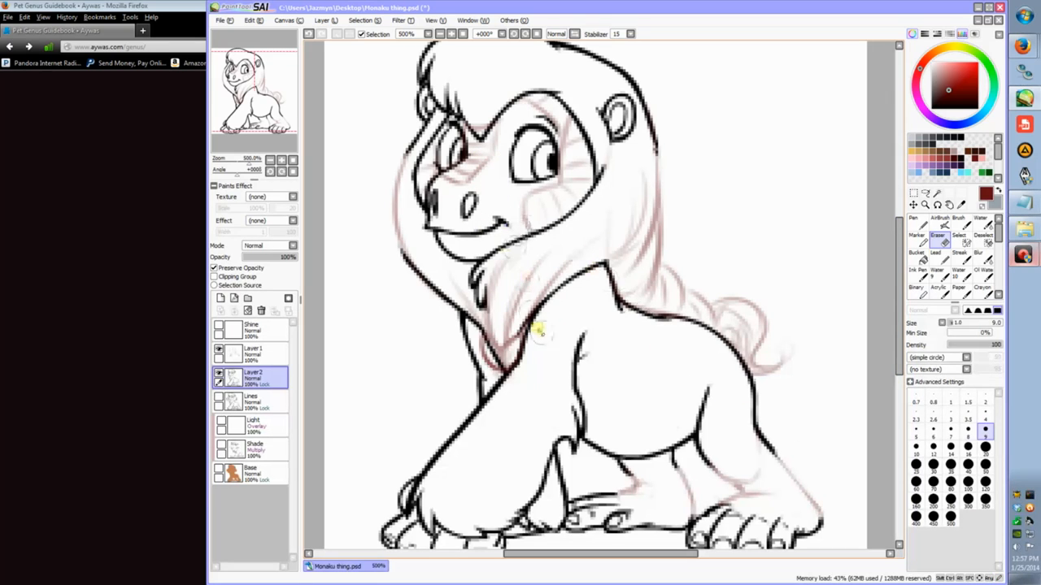
{"action": "mouse_move", "coordinate": [493, 344]}
{"action": "left_mouse_down"}
{"action": "mouse_move", "coordinate": [498, 351]}
{"action": "mouse_move", "coordinate": [511, 337]}
{"action": "mouse_move", "coordinate": [526, 304]}
{"action": "mouse_move", "coordinate": [495, 345]}
{"action": "left_mouse_up"}
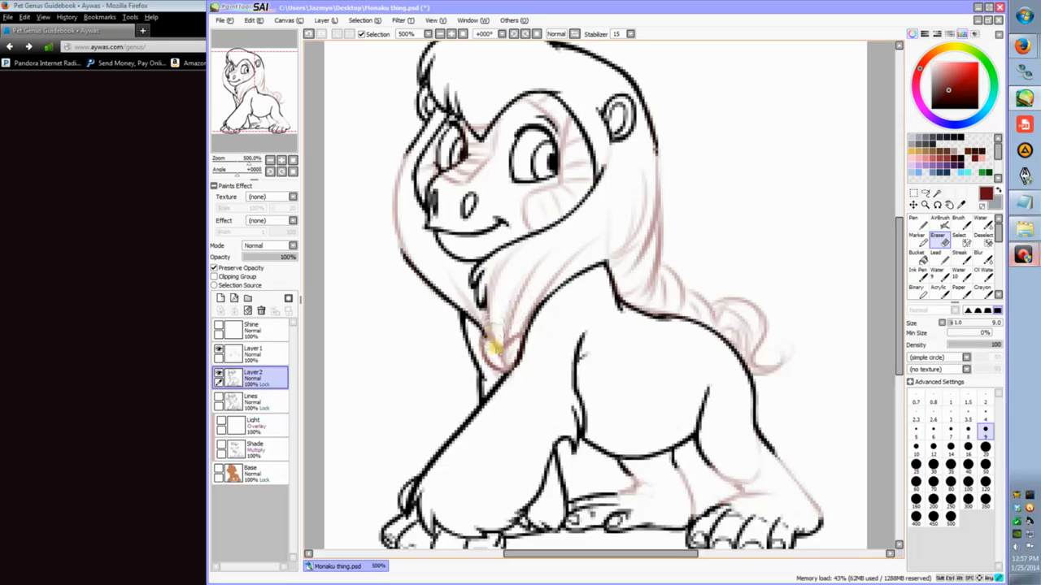
Examine the whole edited Monaku at 100% zoom and return to a 400% view.
{"action": "left_click", "coordinate": [924, 204]}
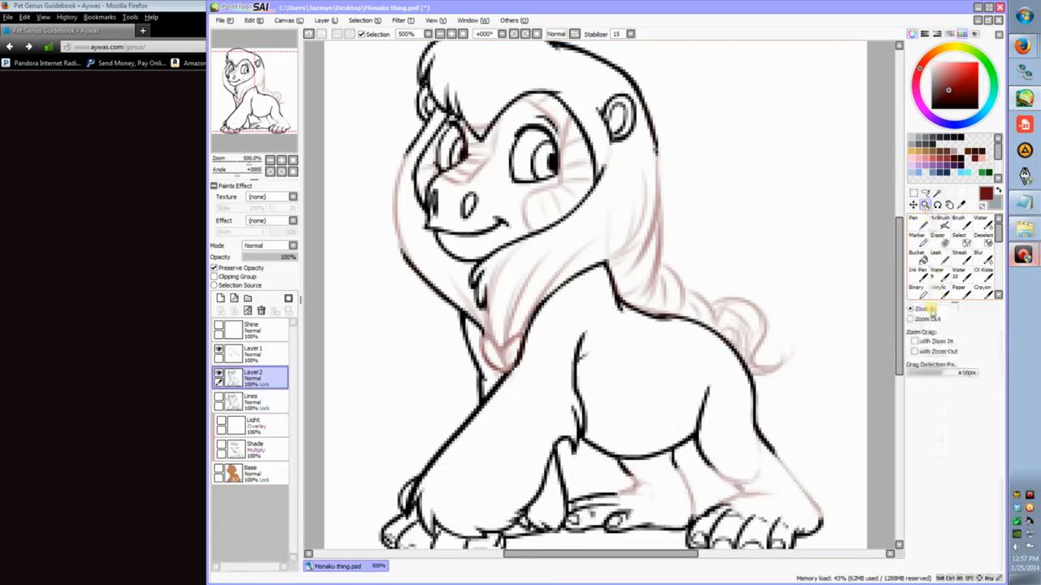
{"action": "left_click", "coordinate": [910, 319]}
{"action": "left_click", "coordinate": [827, 290]}
{"action": "left_click", "coordinate": [834, 302]}
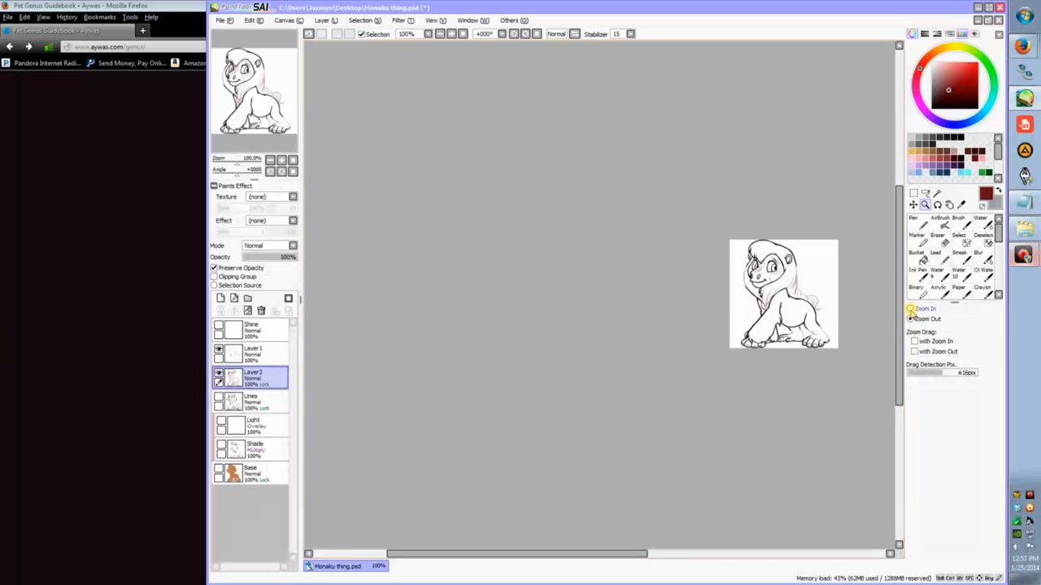
{"action": "left_click", "coordinate": [911, 309]}
{"action": "left_click", "coordinate": [828, 290]}
{"action": "left_click", "coordinate": [829, 296]}
{"action": "left_click", "coordinate": [802, 283]}
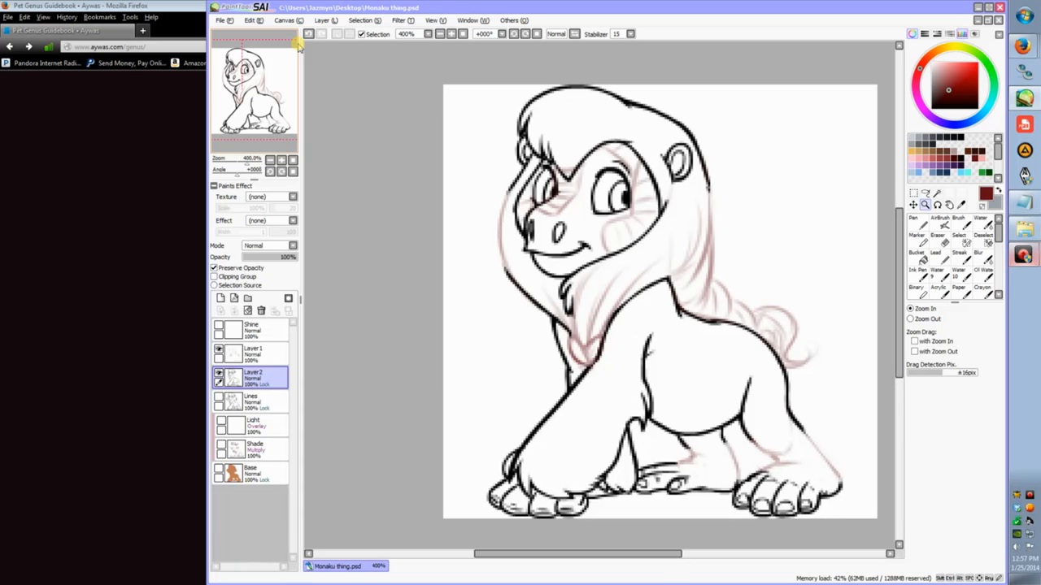
Check the canvas dimensions and resolution without changing them.
{"action": "left_click", "coordinate": [289, 21]}
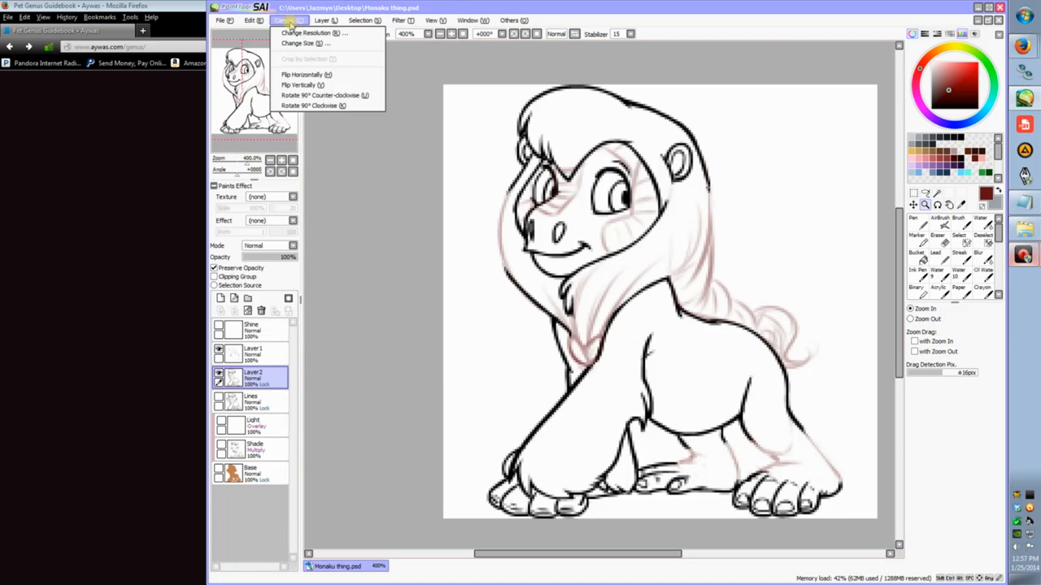
{"action": "left_click", "coordinate": [300, 33]}
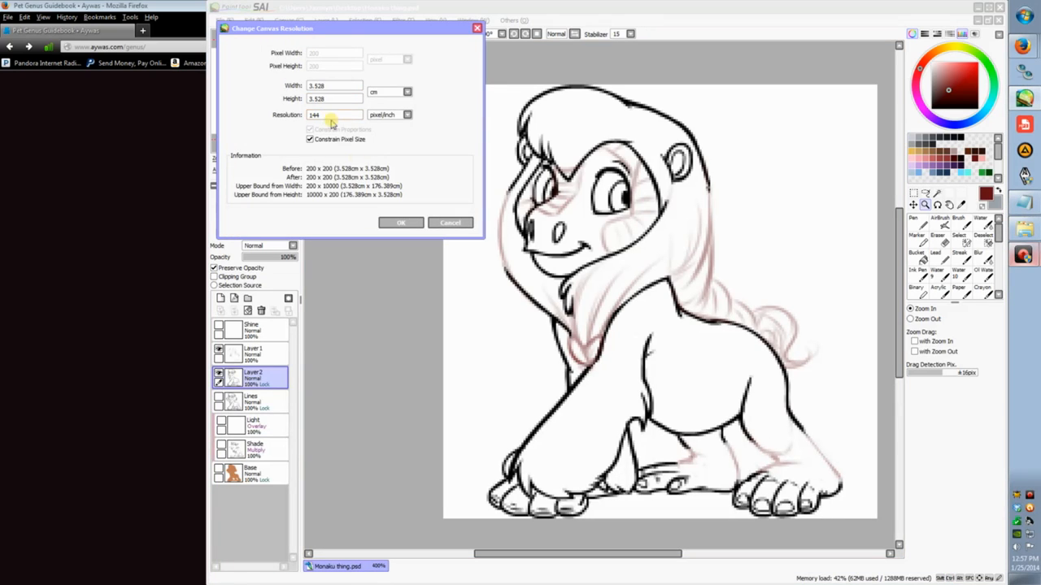
{"action": "left_click", "coordinate": [450, 223]}
Compare the drawing at its actual size with an enlarged 300% view.
{"action": "left_click", "coordinate": [924, 319]}
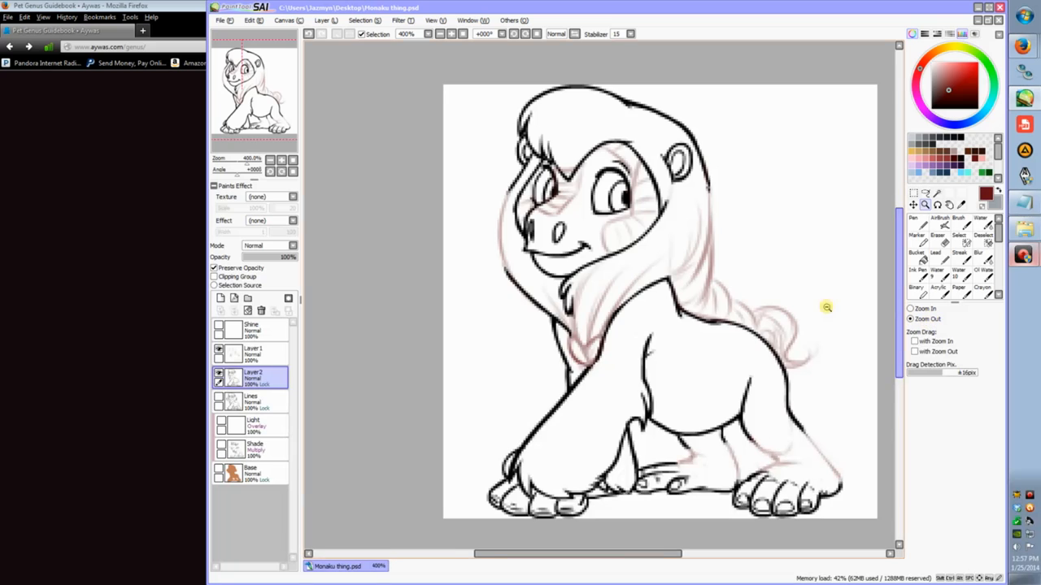
{"action": "left_click", "coordinate": [827, 307]}
{"action": "left_click", "coordinate": [798, 296]}
{"action": "left_click", "coordinate": [805, 304]}
{"action": "left_click", "coordinate": [814, 310]}
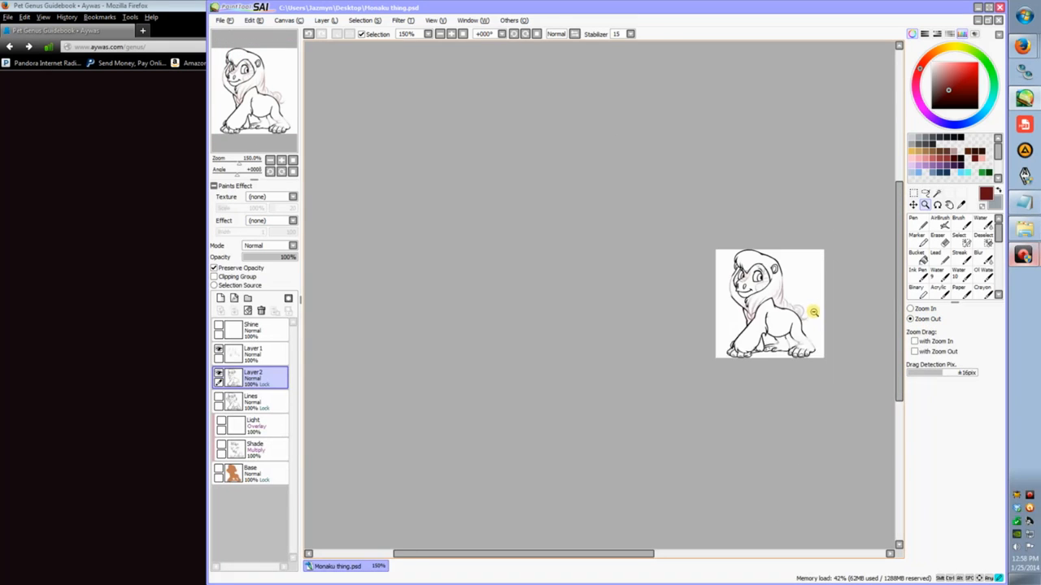
{"action": "left_click", "coordinate": [911, 309]}
{"action": "left_click", "coordinate": [826, 306]}
{"action": "left_click", "coordinate": [825, 306]}
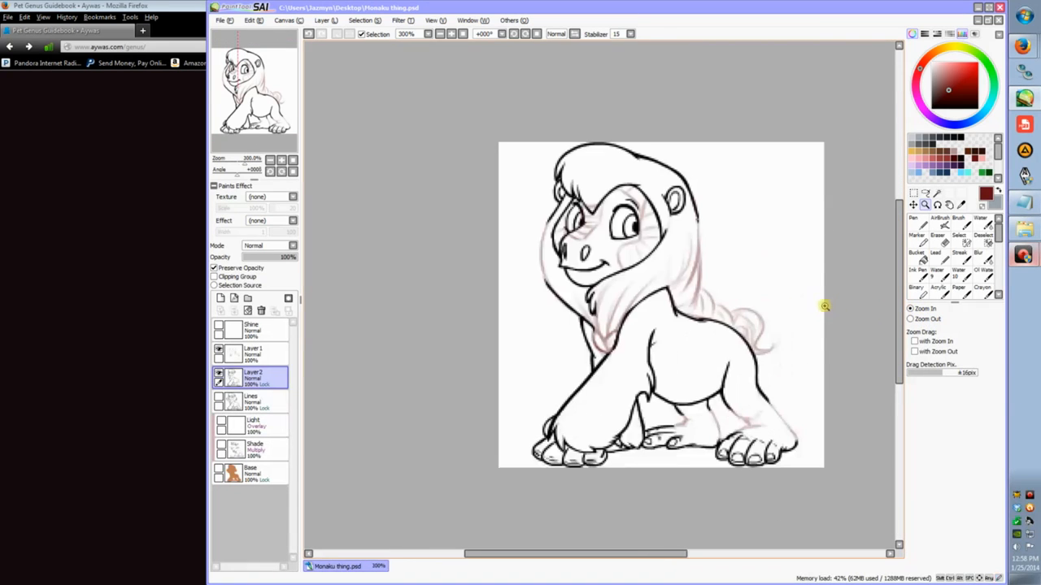
Save the drawing to the Desktop as the PNG file Monaku thing.png with the 24bpp RGB pixel format.
{"action": "left_click", "coordinate": [226, 21]}
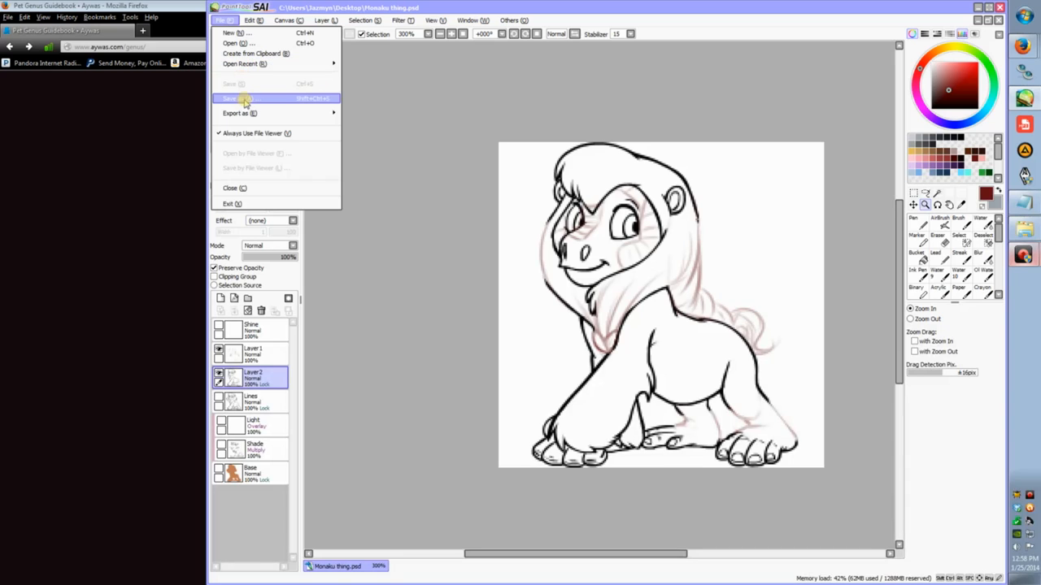
{"action": "left_click", "coordinate": [244, 99]}
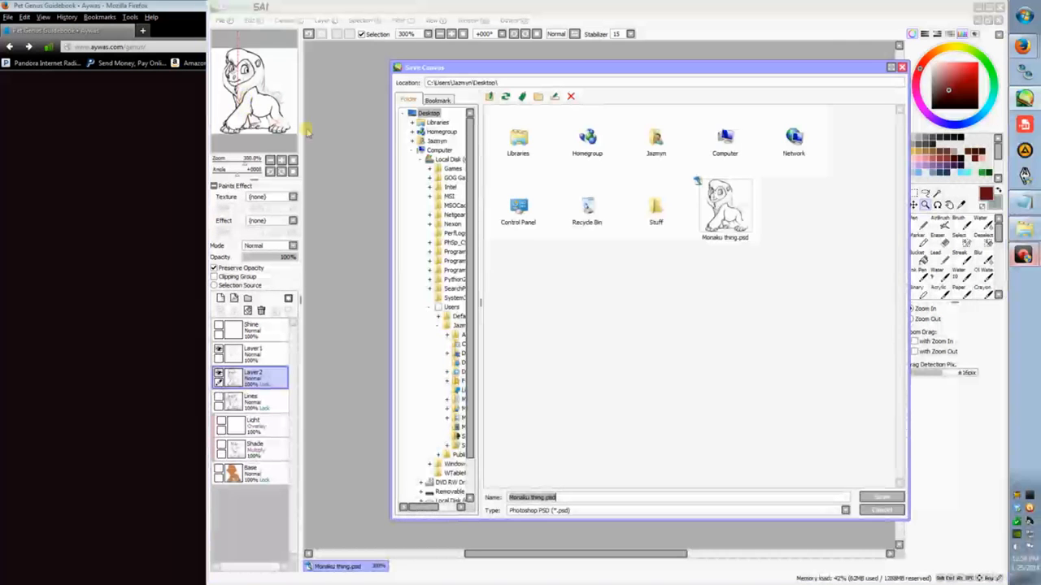
{"action": "left_click", "coordinate": [555, 510]}
{"action": "left_click", "coordinate": [535, 561]}
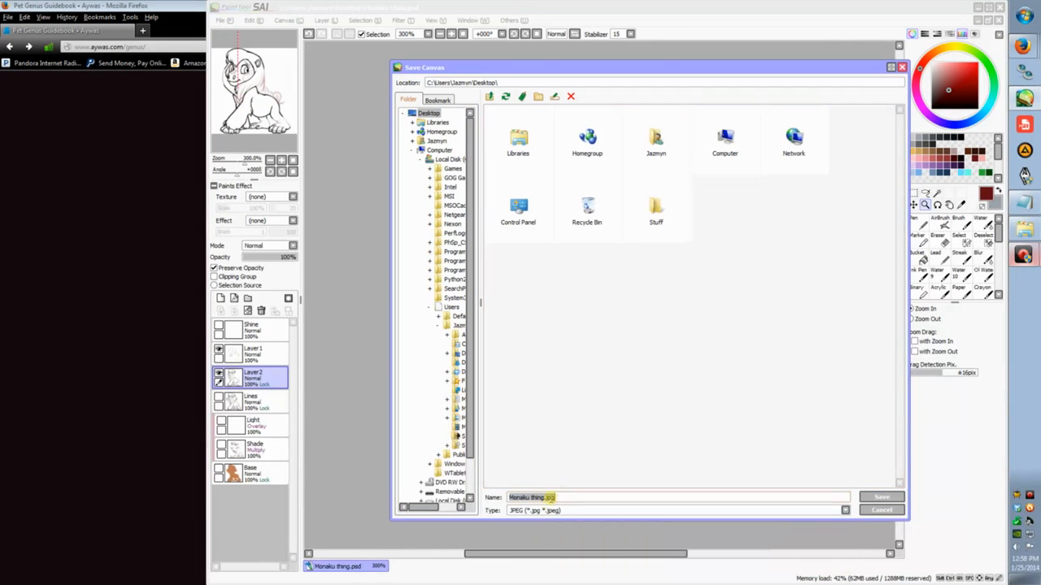
{"action": "left_click", "coordinate": [560, 513]}
{"action": "left_click", "coordinate": [535, 569]}
{"action": "left_click", "coordinate": [1023, 255]}
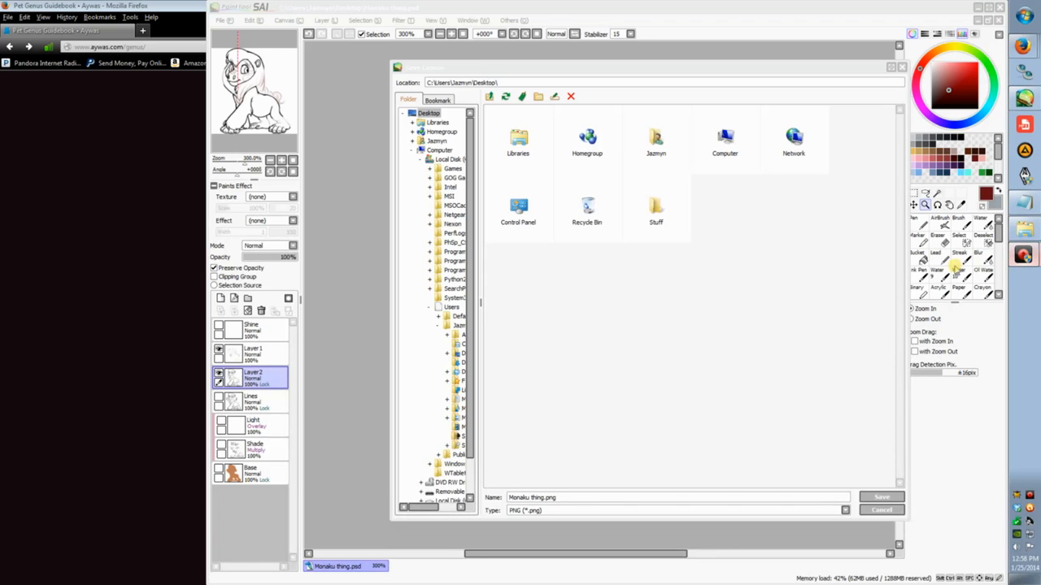
{"action": "left_click", "coordinate": [833, 413]}
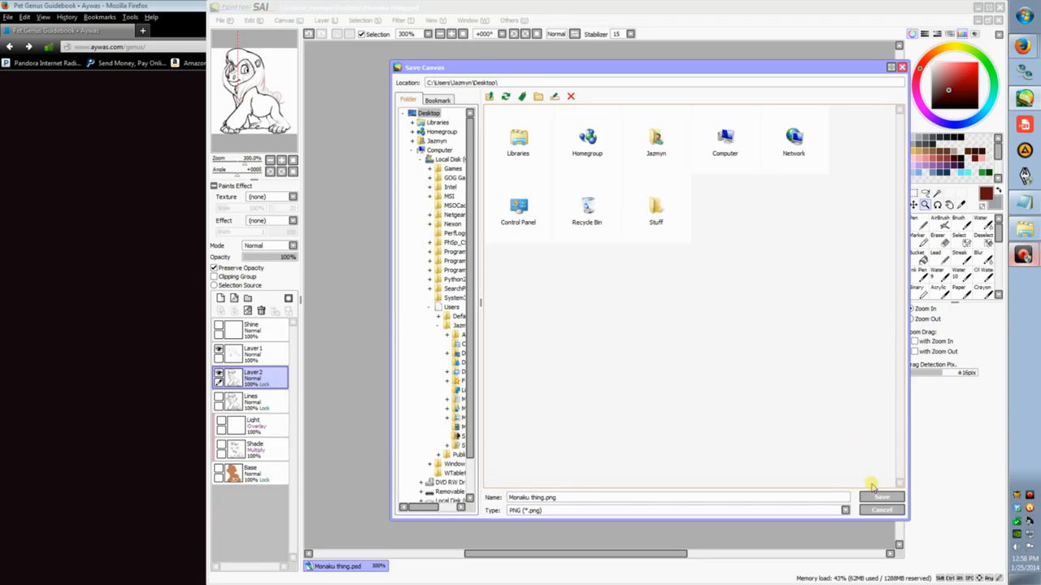
{"action": "left_click", "coordinate": [878, 498]}
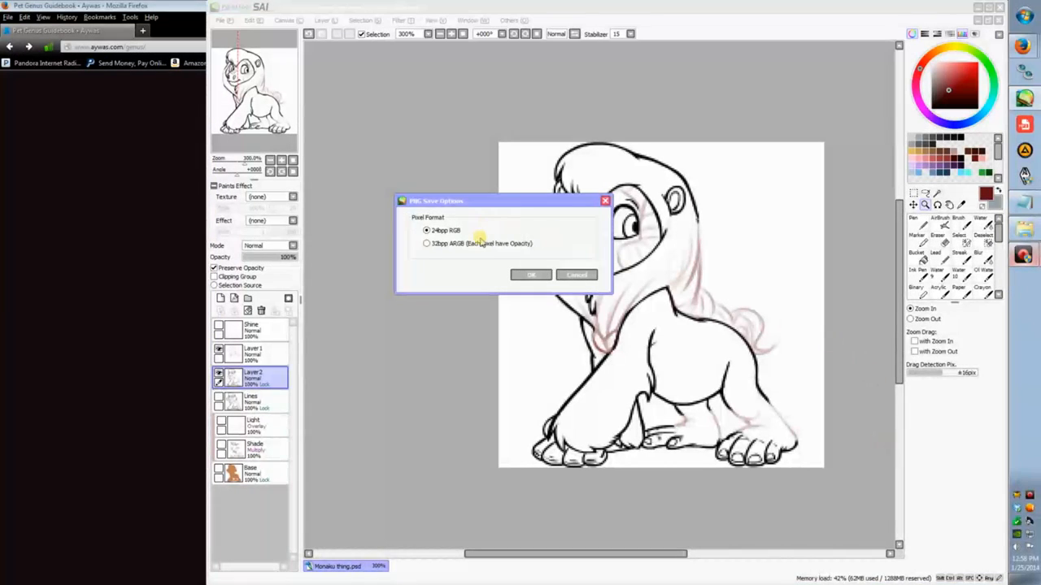
{"action": "left_click", "coordinate": [453, 232]}
{"action": "left_click", "coordinate": [528, 275]}
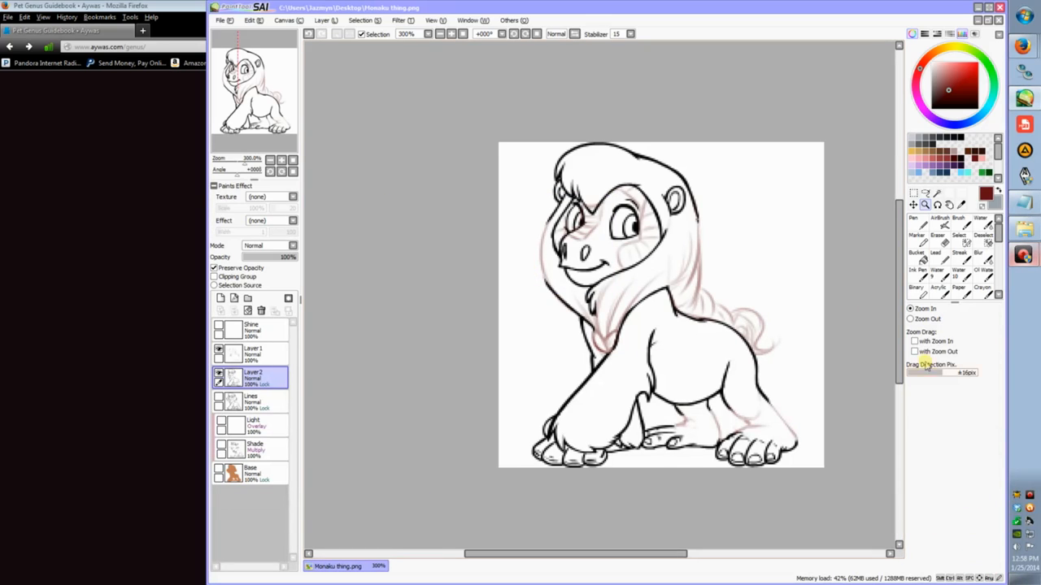
Clear the open windows off the desktop and preview the saved Monaku thing PNG in the photo viewer.
{"action": "left_click", "coordinate": [979, 8]}
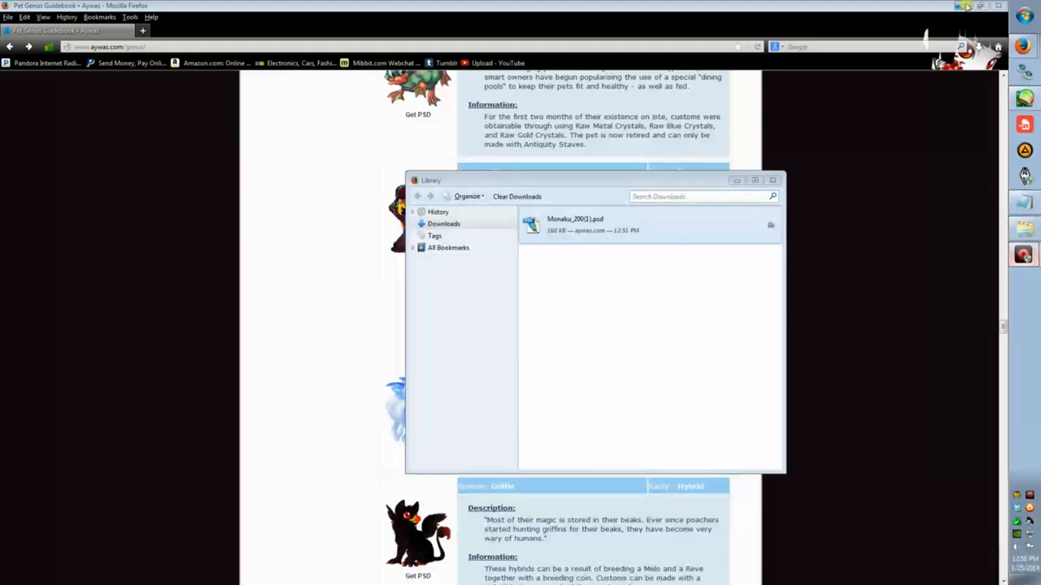
{"action": "left_click", "coordinate": [947, 10]}
{"action": "left_click", "coordinate": [772, 183]}
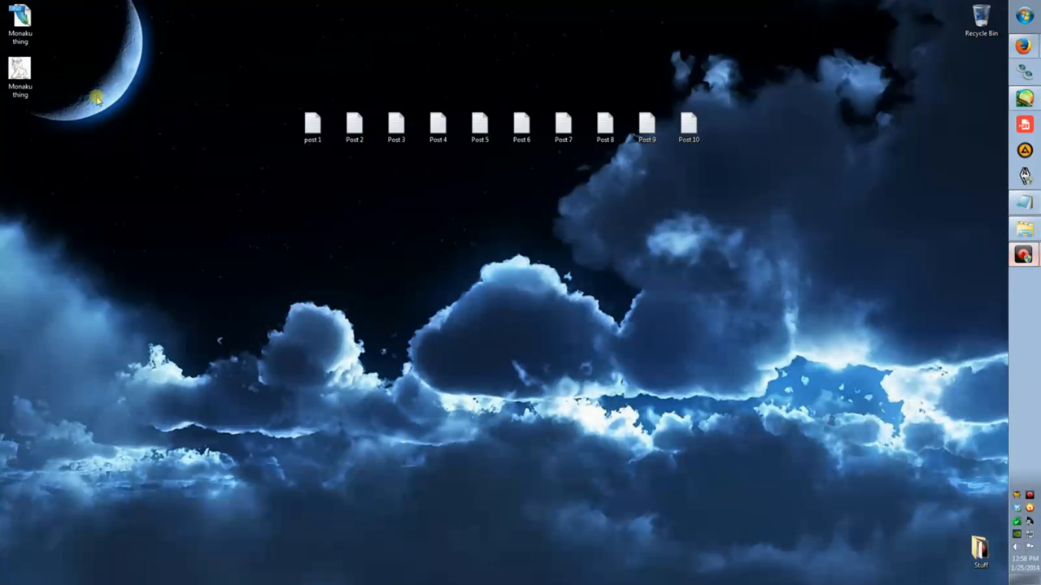
{"action": "double_click", "coordinate": [31, 74]}
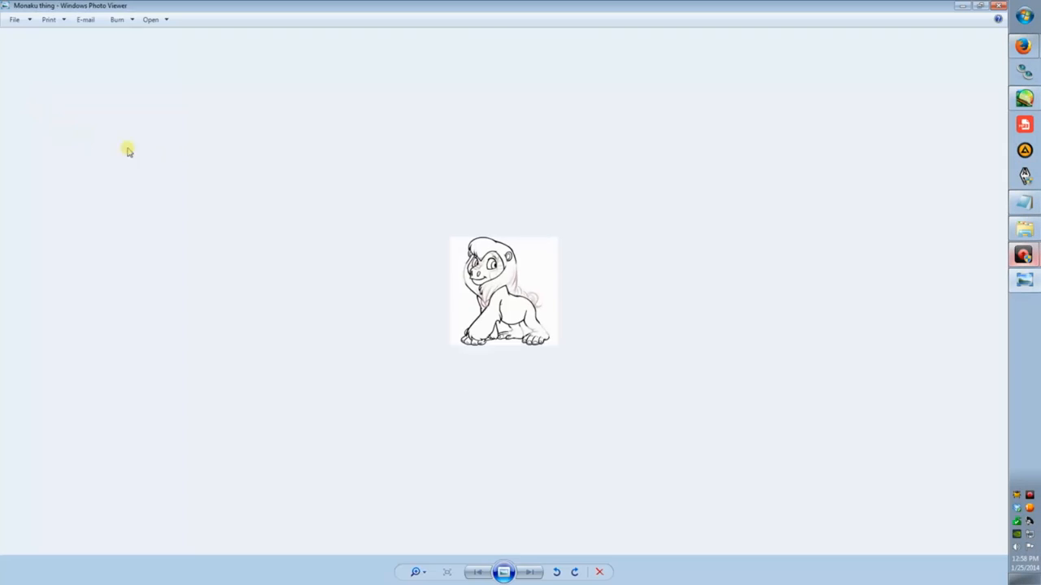
{"action": "left_click", "coordinate": [997, 7]}
Switch to Firefox and open the Crystal Check page on Aywas, dismissing the site notice.
{"action": "left_click", "coordinate": [1024, 48]}
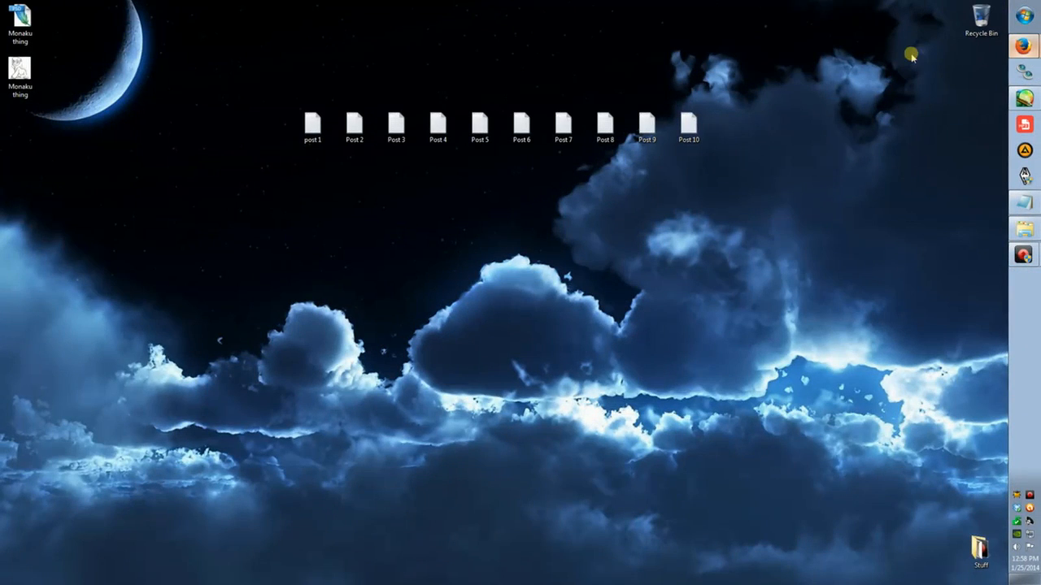
{"action": "scroll", "coordinate": [521, 293], "scroll_direction": "down", "scroll_amount": 15}
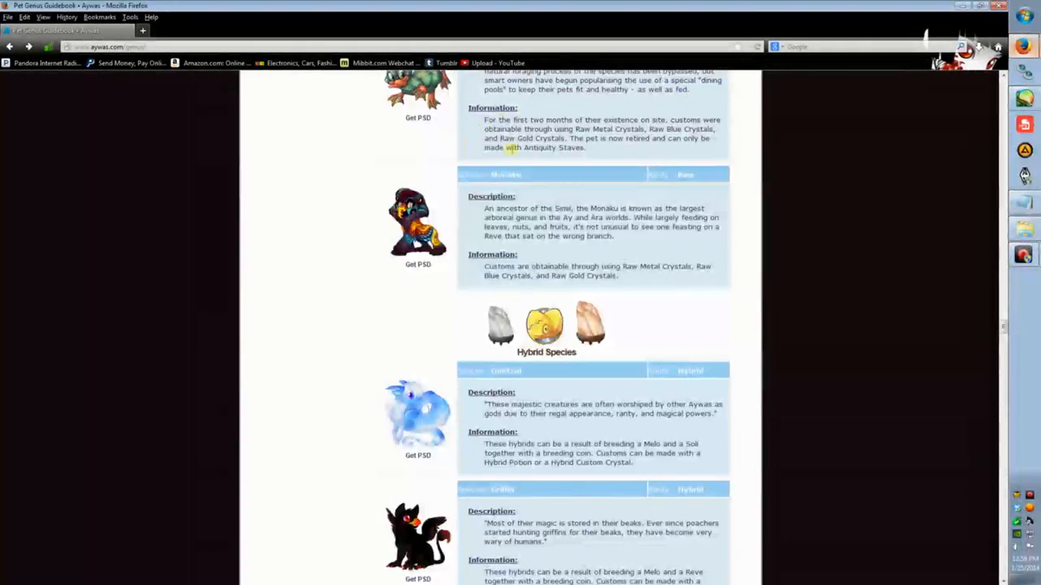
{"action": "scroll", "coordinate": [685, 279], "scroll_direction": "up", "scroll_amount": 15}
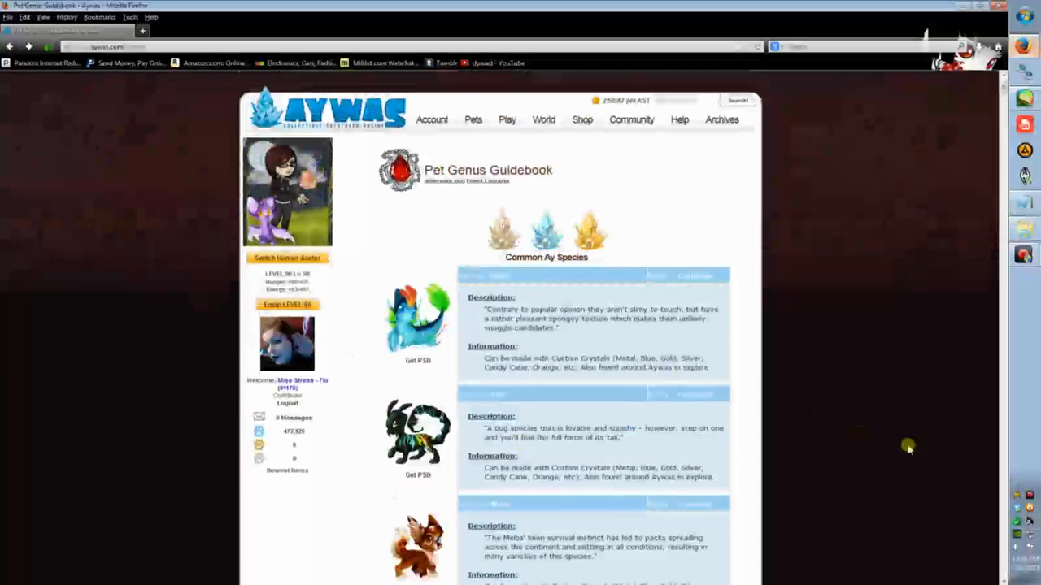
{"action": "mouse_move", "coordinate": [475, 123]}
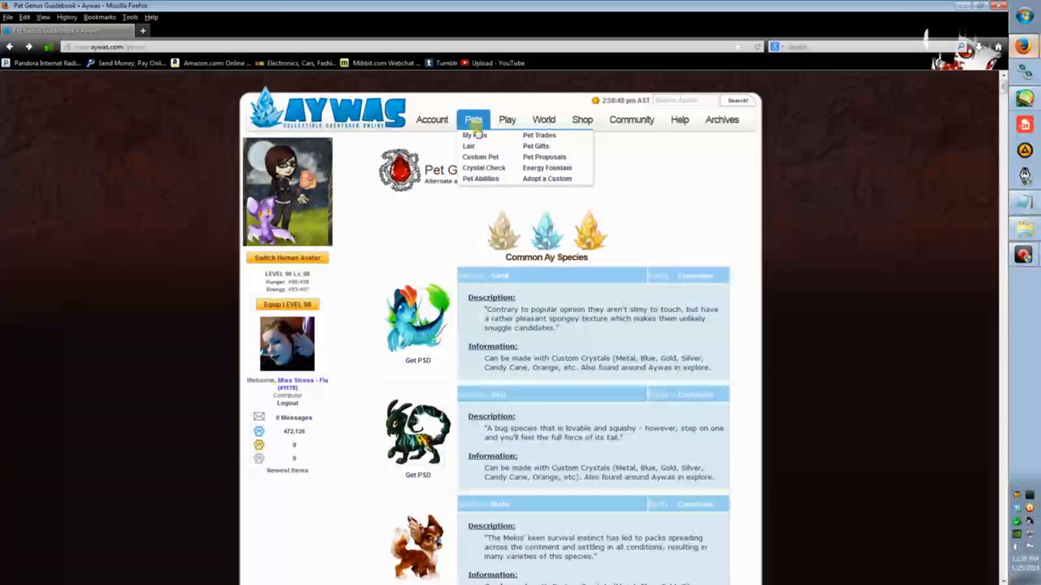
{"action": "left_click", "coordinate": [491, 168]}
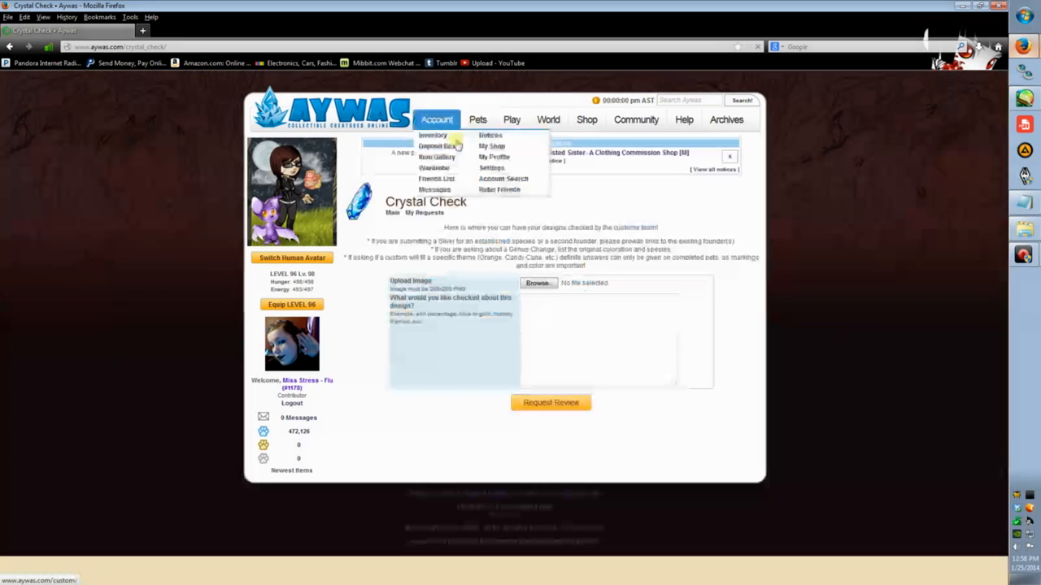
{"action": "left_click", "coordinate": [541, 160]}
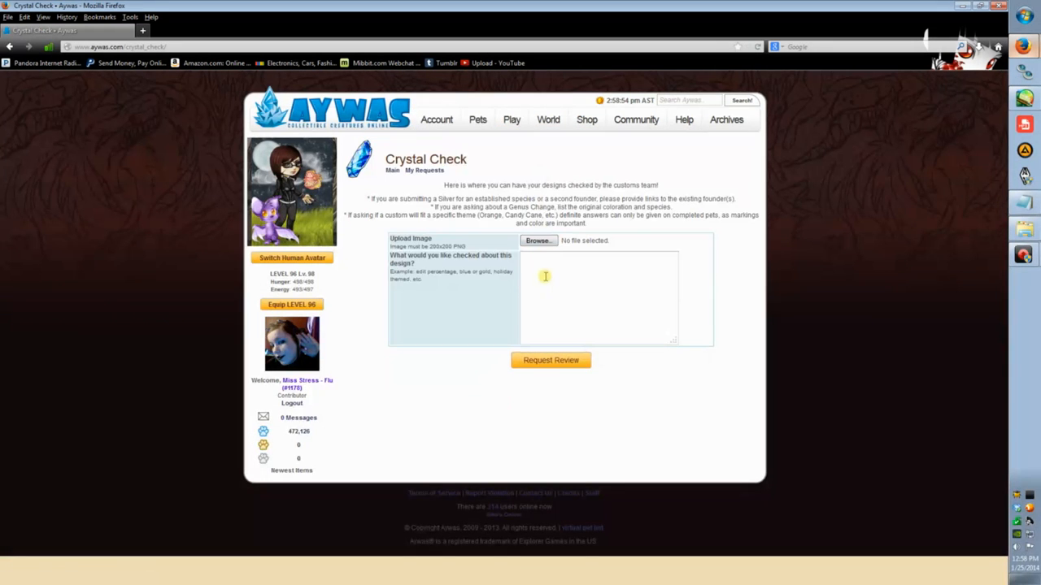
Attach the PNG file Monaku thing from the Desktop as the image for the crystal check.
{"action": "left_click", "coordinate": [538, 242]}
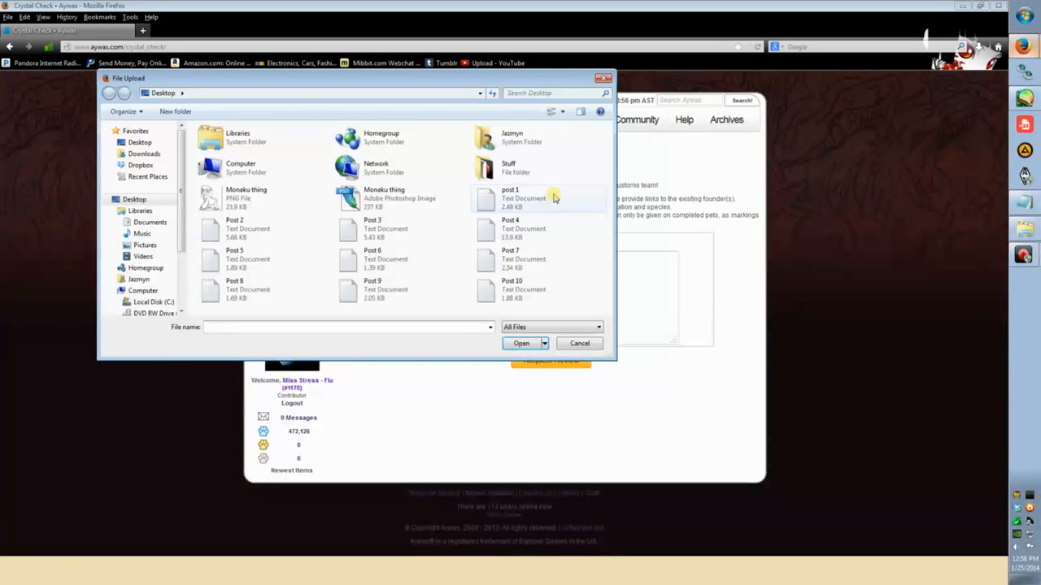
{"action": "left_click", "coordinate": [285, 200]}
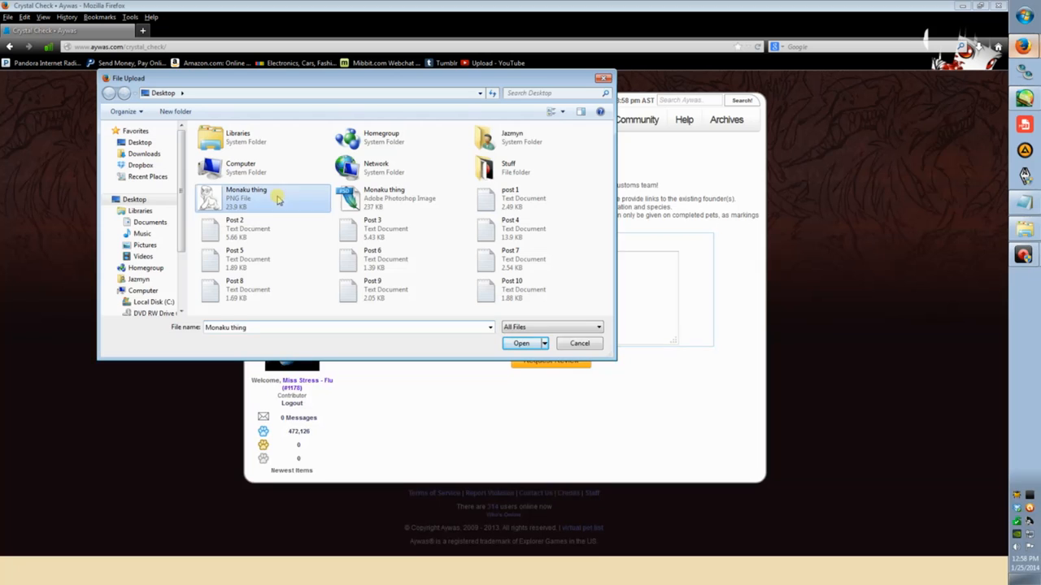
{"action": "left_click", "coordinate": [519, 344]}
Enter the question "I want to know if we are going to be safe for a token," and submit the review request.
{"action": "left_click", "coordinate": [545, 295]}
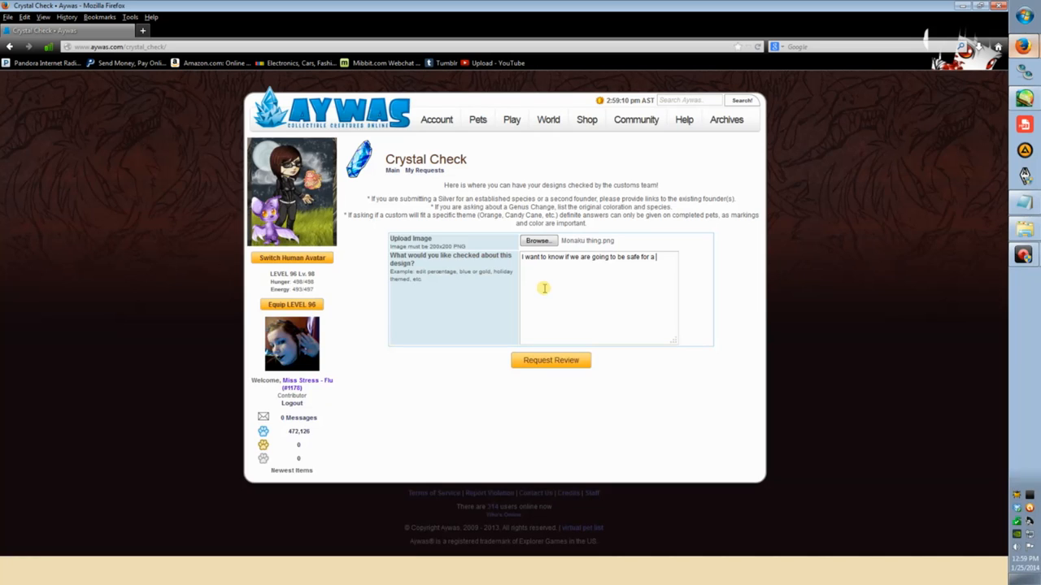
{"action": "type", "text": "token,"}
{"action": "left_click", "coordinate": [557, 367]}
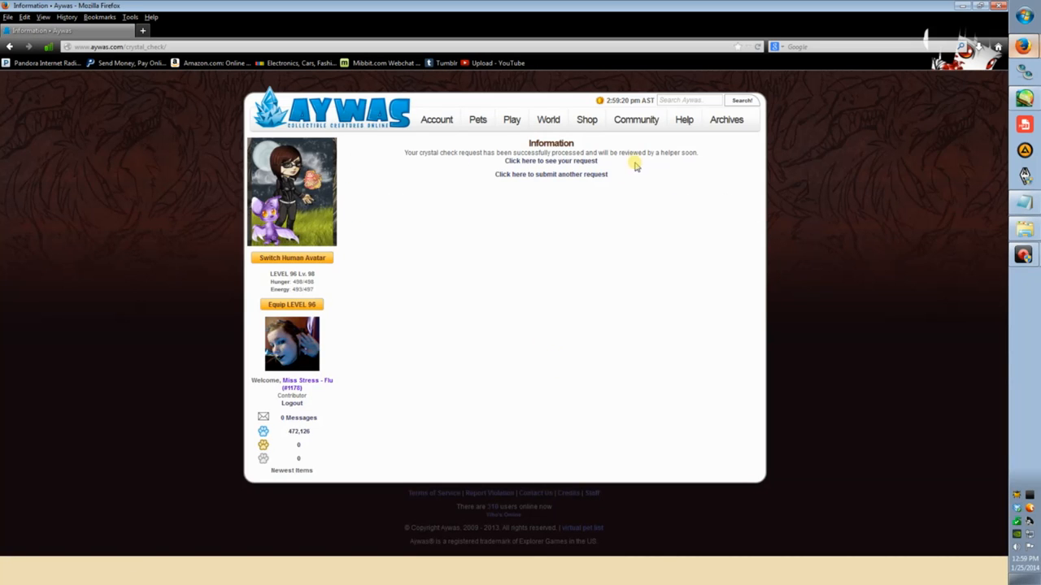
Minimize the browser and the Post 8 notes, and switch back to the Monaku thing drawing in PaintTool SAI.
{"action": "left_click", "coordinate": [962, 6]}
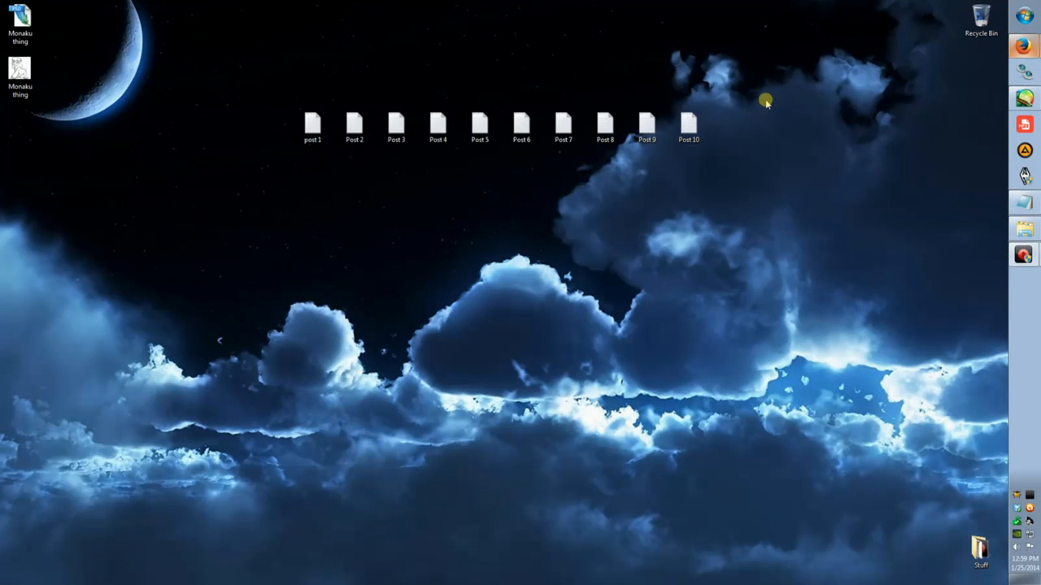
{"action": "left_click", "coordinate": [1026, 203]}
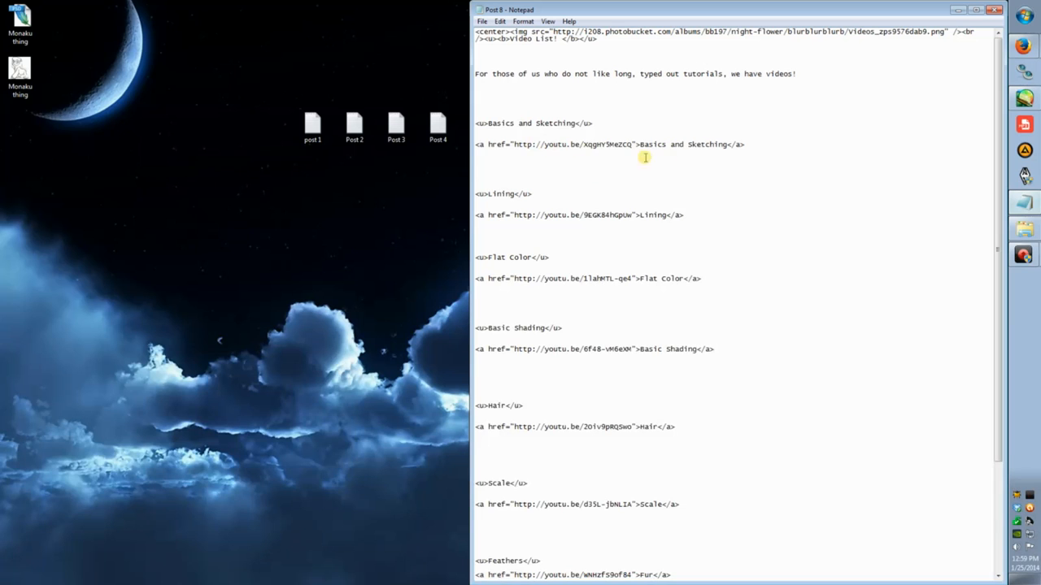
{"action": "left_click", "coordinate": [958, 9]}
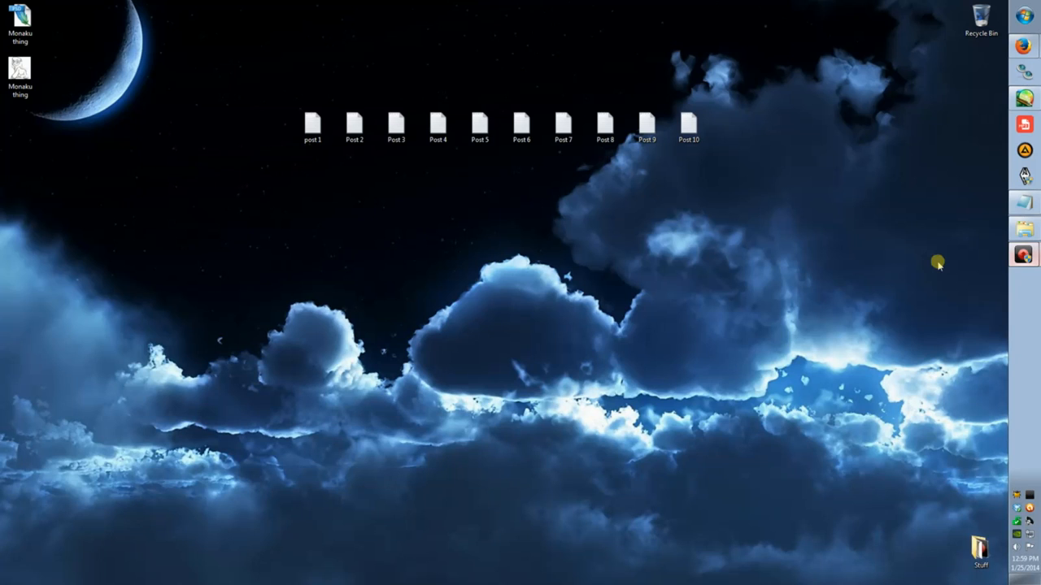
{"action": "left_click", "coordinate": [1024, 98]}
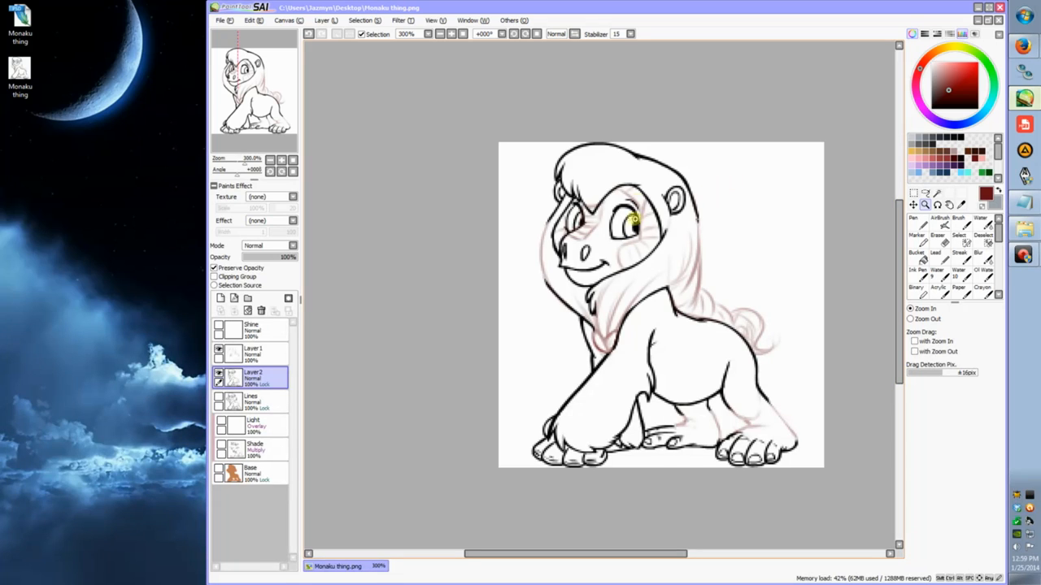
Try a size 9 Pen stroke on Layer1 along the back edge of the mane.
{"action": "left_click", "coordinate": [919, 218]}
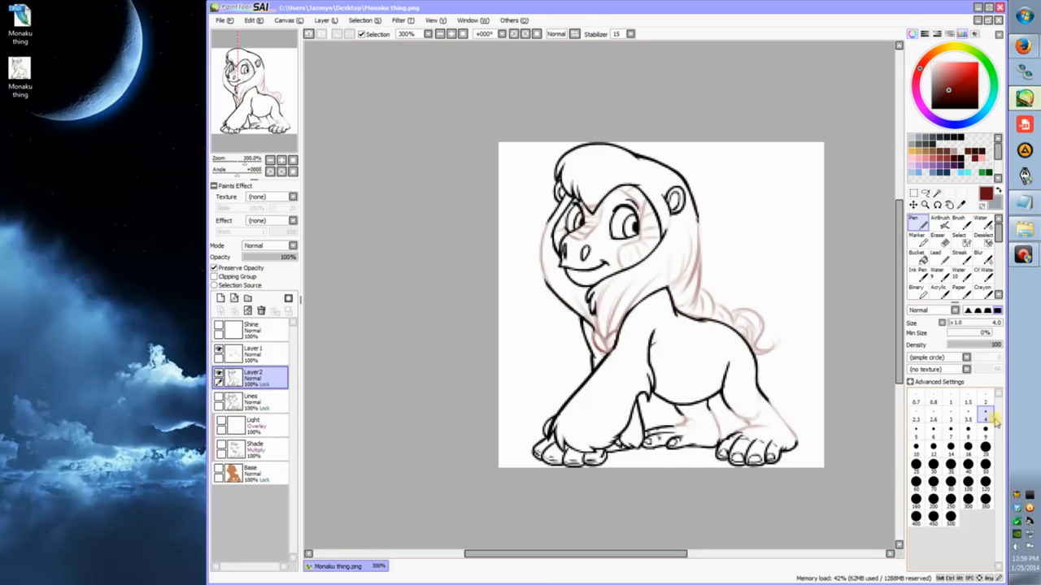
{"action": "left_click", "coordinate": [252, 354]}
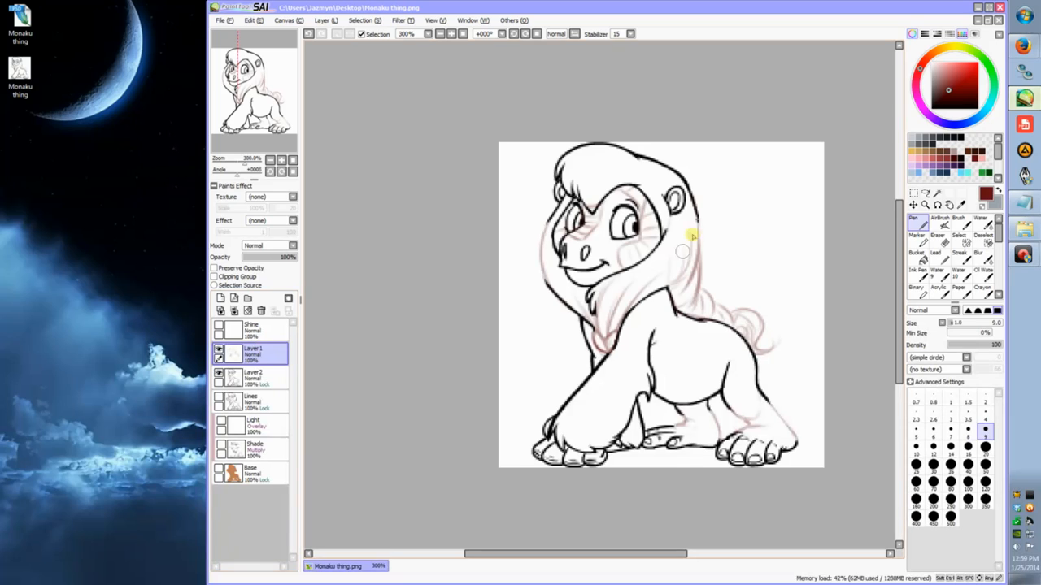
{"action": "mouse_move", "coordinate": [697, 219]}
{"action": "left_mouse_down"}
{"action": "mouse_move", "coordinate": [674, 302]}
{"action": "mouse_move", "coordinate": [661, 303]}
{"action": "left_mouse_up"}
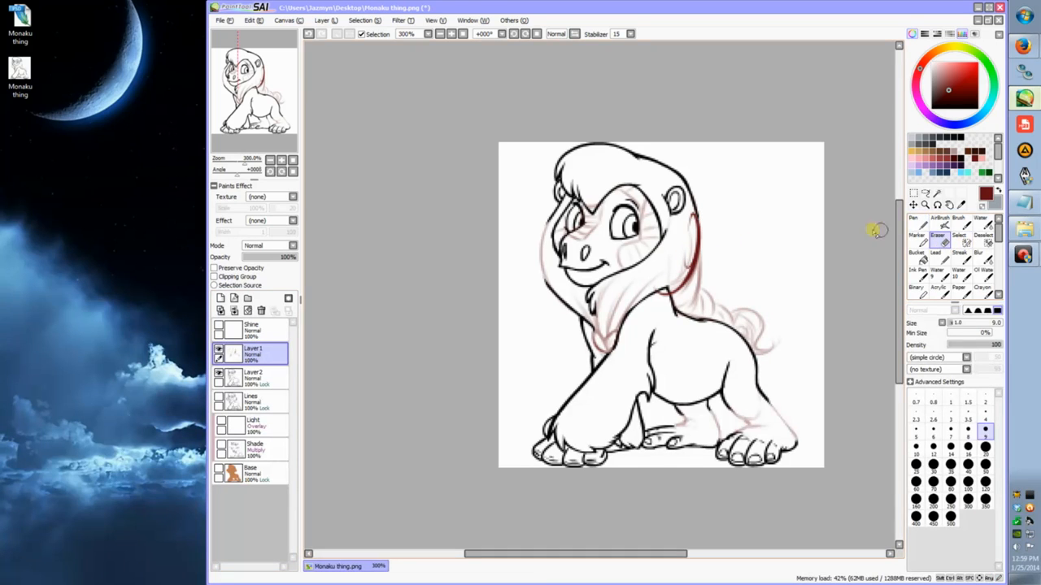
Try thicker mane, beard and tail strokes on Layer1 with the Marker at size 9.
{"action": "left_click", "coordinate": [927, 240]}
{"action": "left_click", "coordinate": [924, 240]}
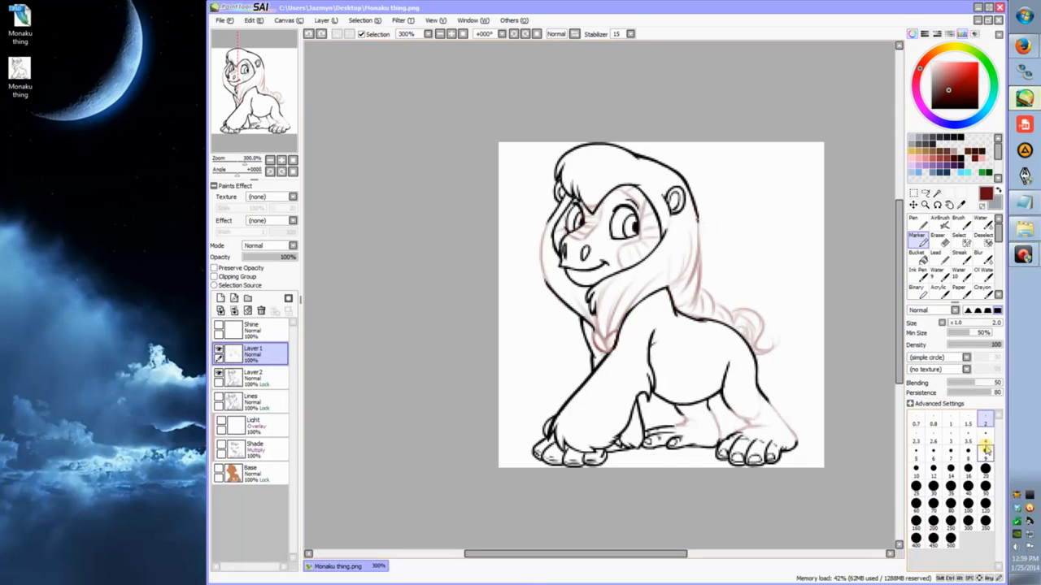
{"action": "mouse_move", "coordinate": [692, 225]}
{"action": "left_mouse_down"}
{"action": "mouse_move", "coordinate": [669, 288]}
{"action": "mouse_move", "coordinate": [646, 309]}
{"action": "mouse_move", "coordinate": [609, 333]}
{"action": "mouse_move", "coordinate": [593, 309]}
{"action": "mouse_move", "coordinate": [693, 273]}
{"action": "mouse_move", "coordinate": [674, 302]}
{"action": "mouse_move", "coordinate": [767, 353]}
{"action": "mouse_move", "coordinate": [732, 339]}
{"action": "mouse_move", "coordinate": [642, 367]}
{"action": "mouse_move", "coordinate": [593, 321]}
{"action": "mouse_move", "coordinate": [582, 325]}
{"action": "mouse_move", "coordinate": [542, 295]}
{"action": "mouse_move", "coordinate": [543, 244]}
{"action": "left_mouse_up"}
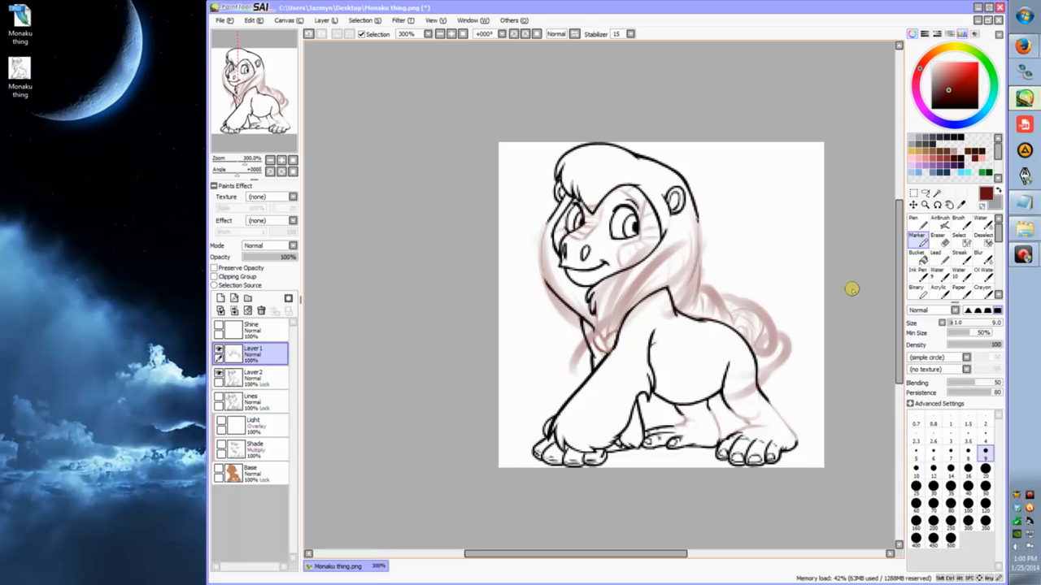
Undo the thick Marker strokes on the mane, beard and tail.
{"action": "key", "text": "ctrl+z"}
{"action": "key", "text": "ctrl+z"}
{"action": "key", "text": "ctrl+z"}
{"action": "key", "text": "ctrl+z"}
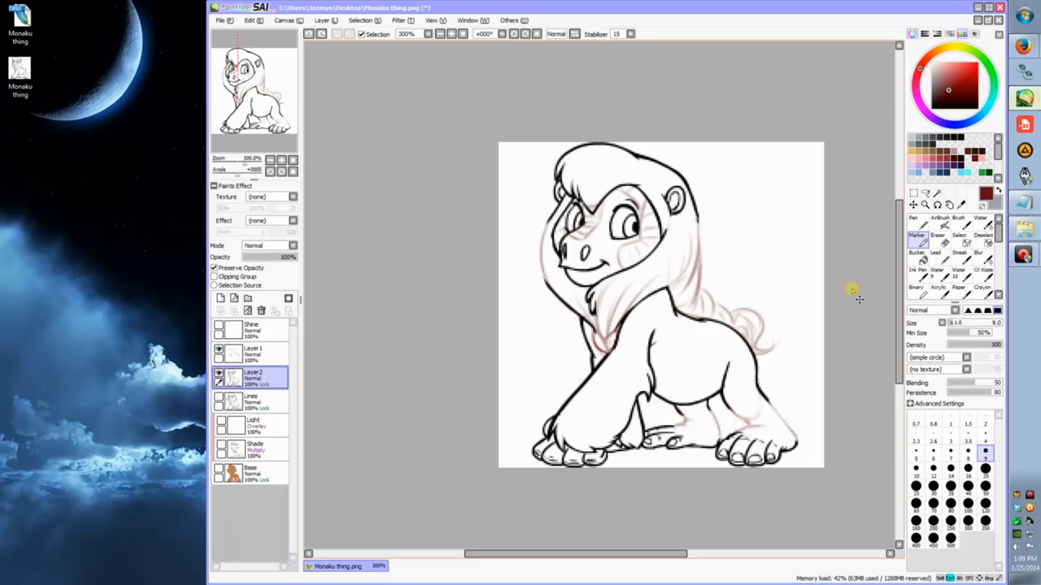